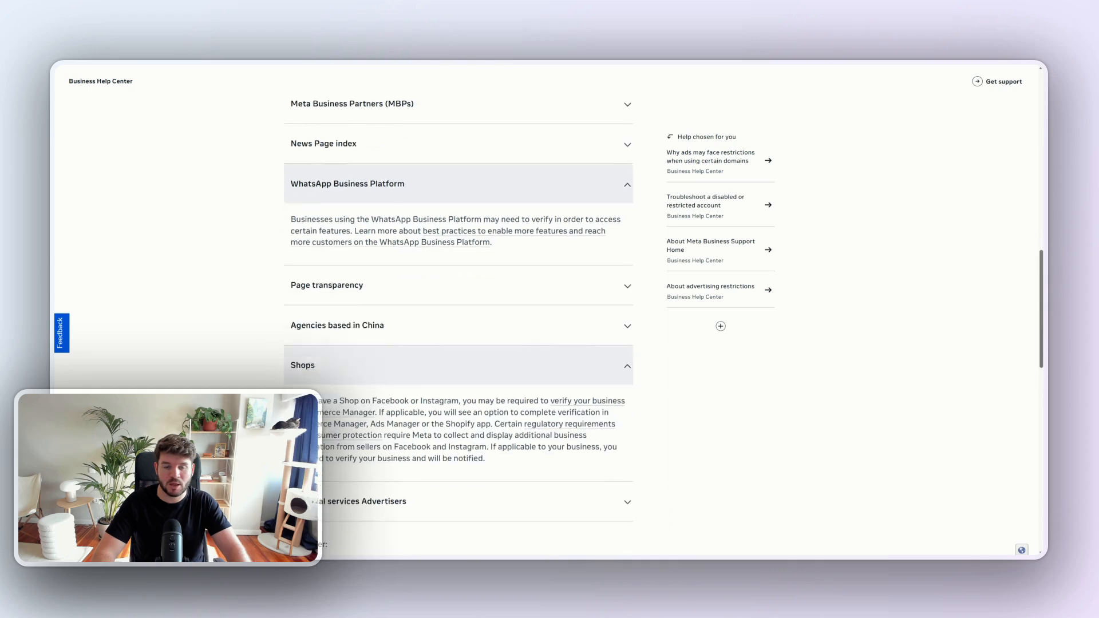
# - Review when Meta requires business verification for Shops and check WKJ Consulting's verification status
pyautogui.moveTo(497, 357); pyautogui.dragTo(275, 291)
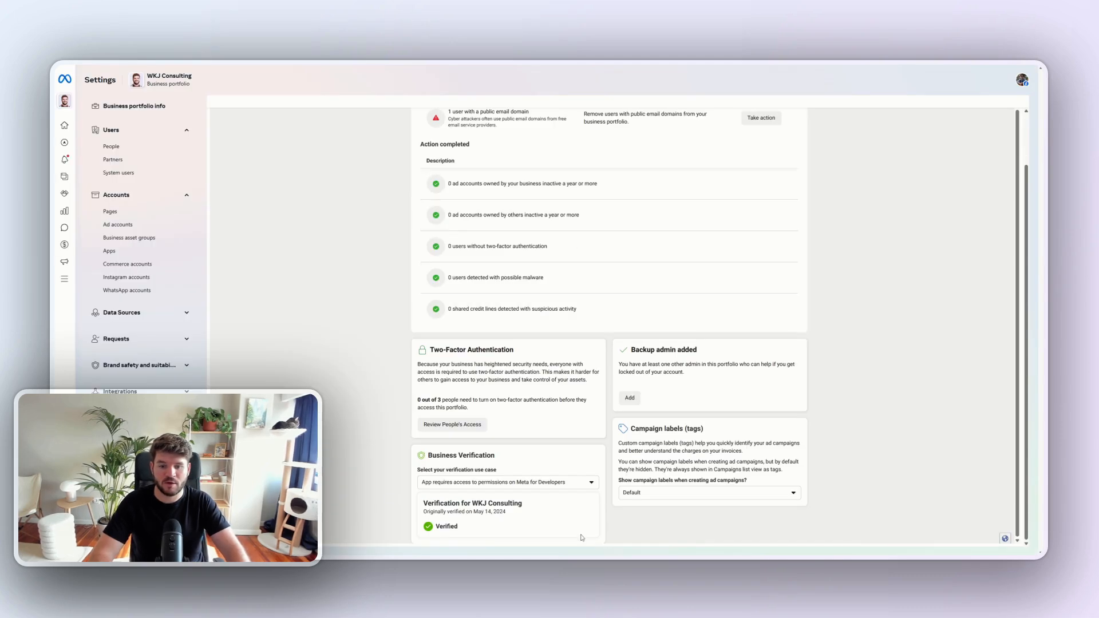
pyautogui.moveTo(469, 528); pyautogui.dragTo(423, 500)
pyautogui.click(508, 523)
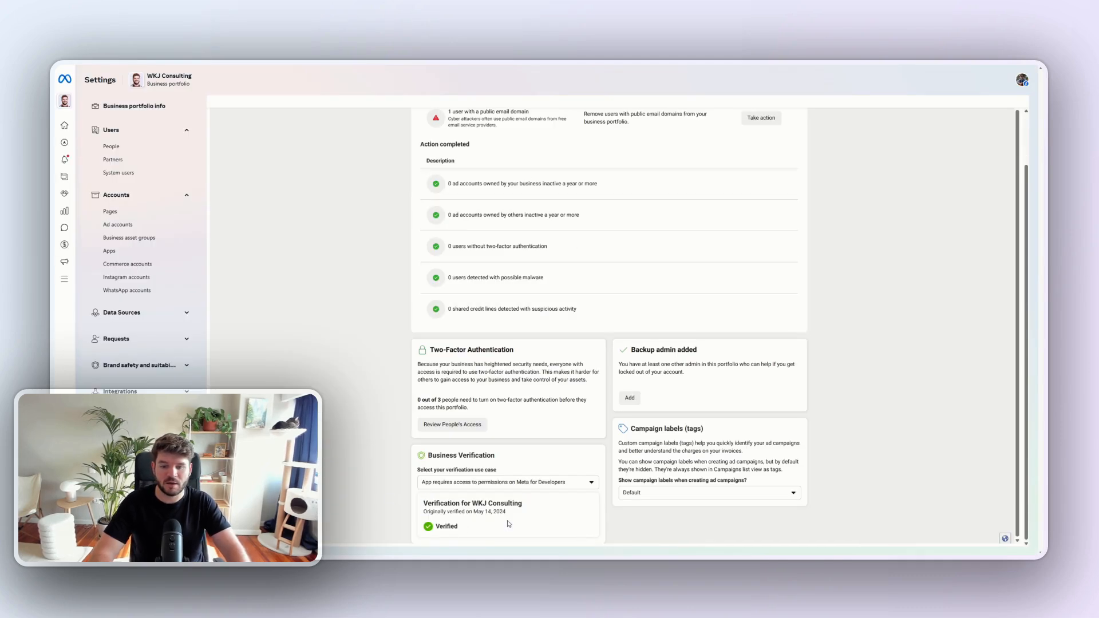
pyautogui.doubleClick(451, 526)
pyautogui.click(483, 528)
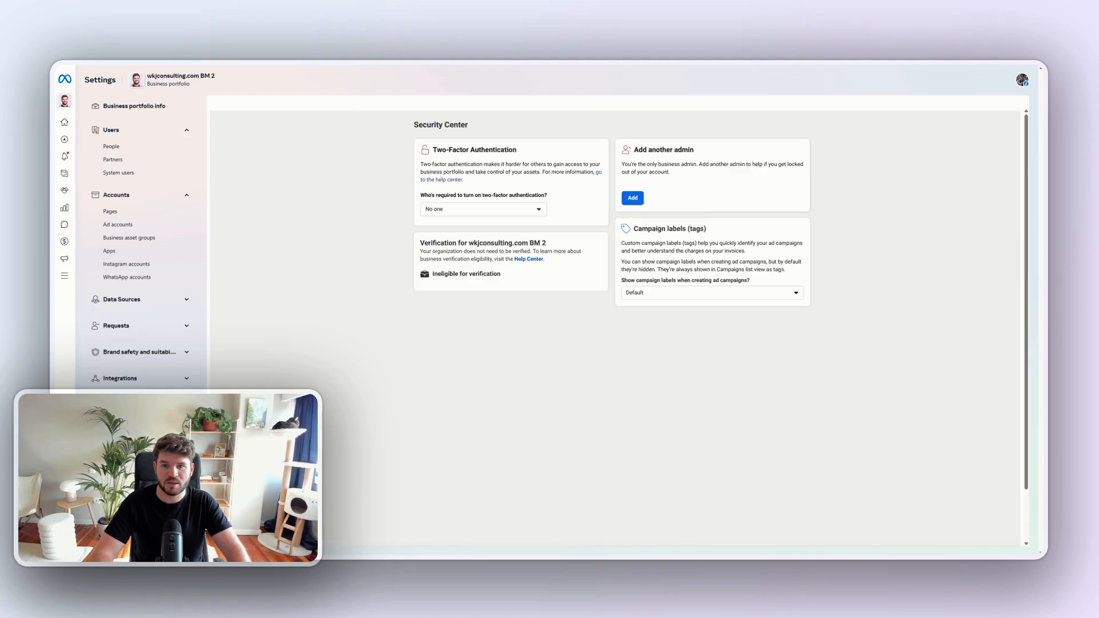
# - Examine the verification status of the wkjconsulting.com BM 2 portfolio in the Security Center
pyautogui.tripleClick(466, 272)
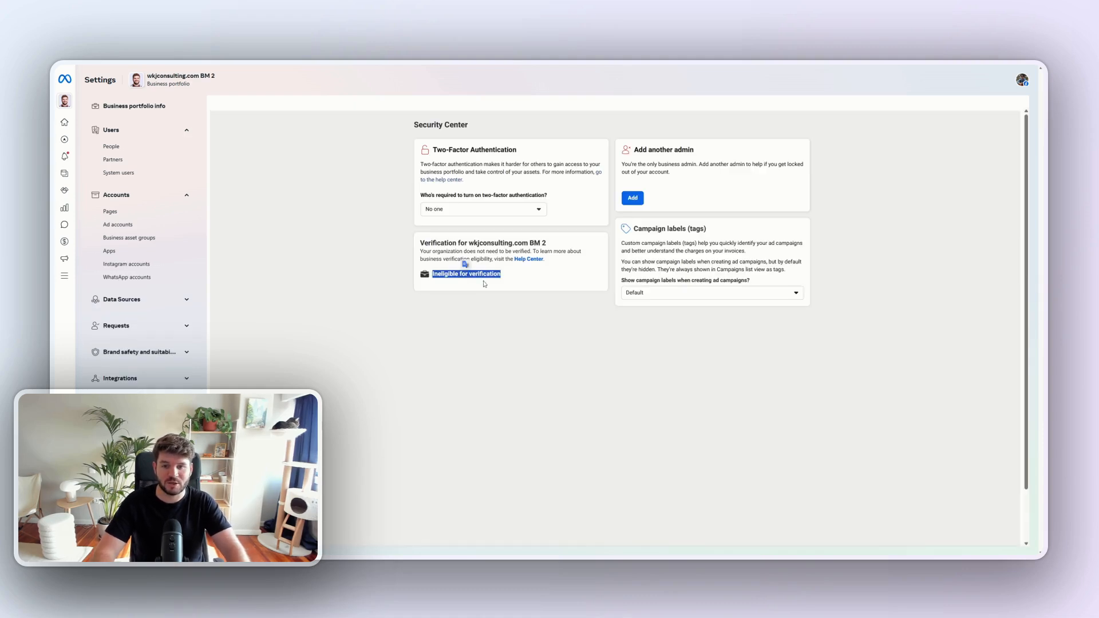
pyautogui.click(486, 303)
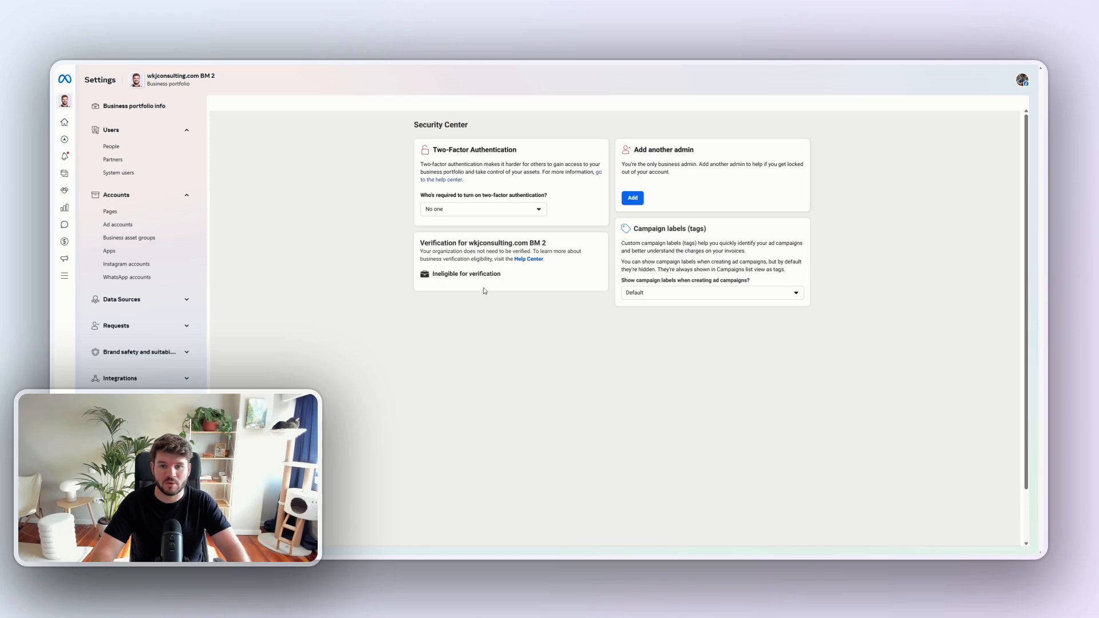
pyautogui.moveTo(502, 275); pyautogui.dragTo(428, 275)
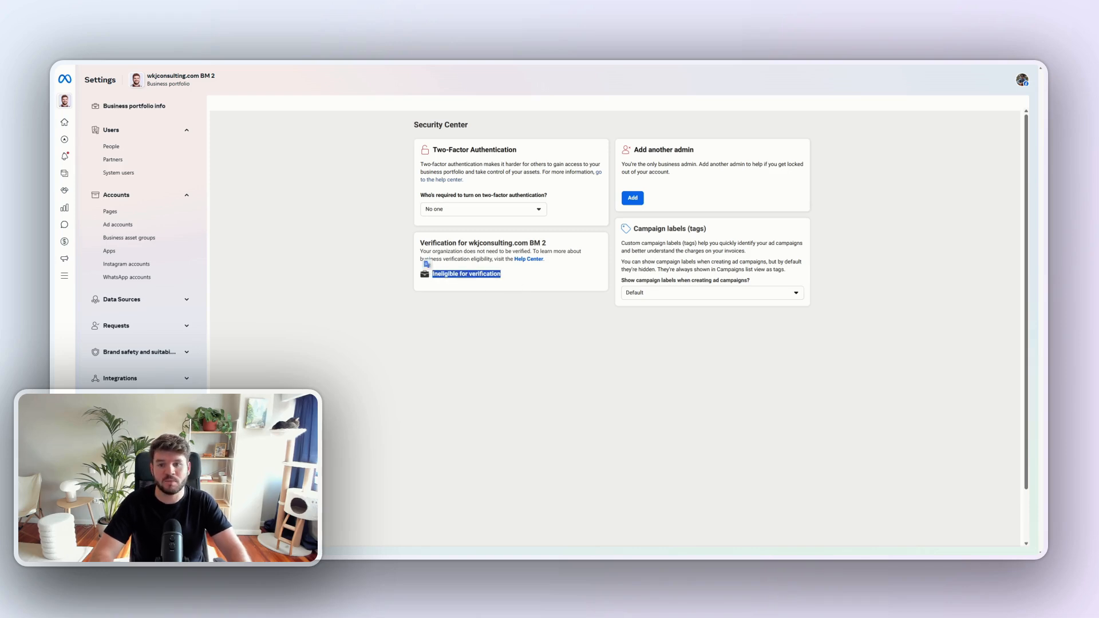
pyautogui.doubleClick(441, 275)
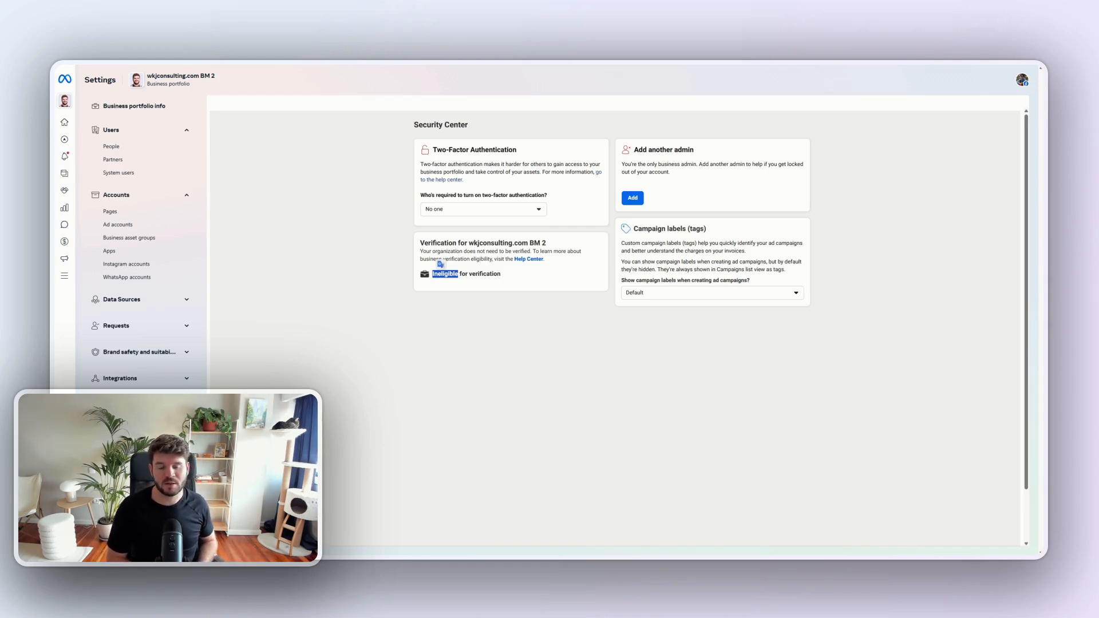
# - Open Commerce Manager for the wkjconsulting.com BM 2 portfolio and read the introduction to adding catalog products
pyautogui.click(64, 276)
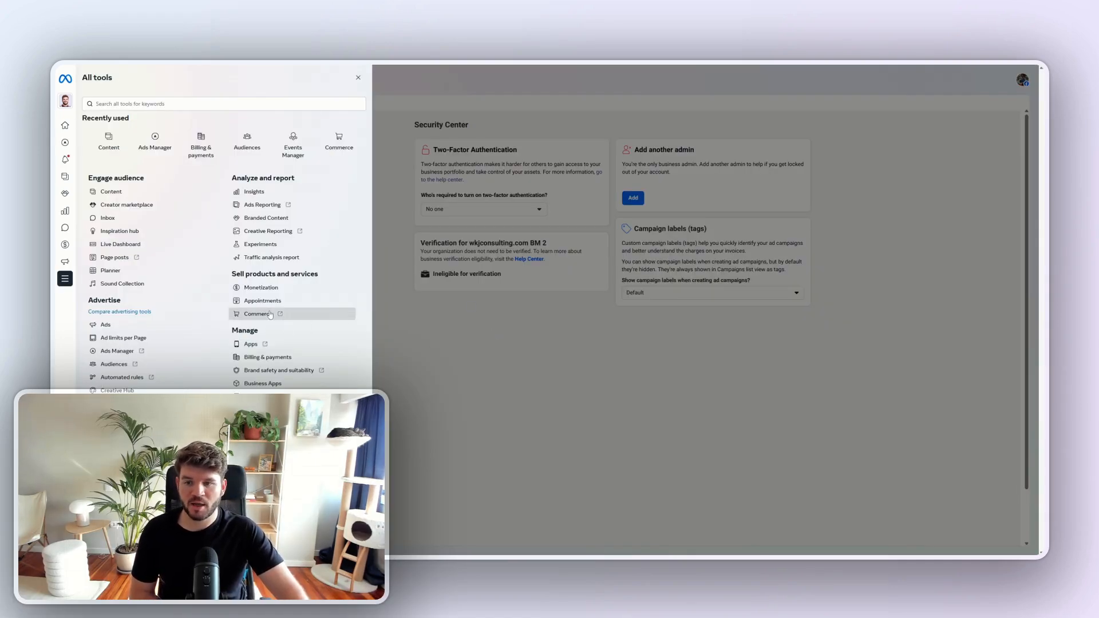
pyautogui.click(271, 314)
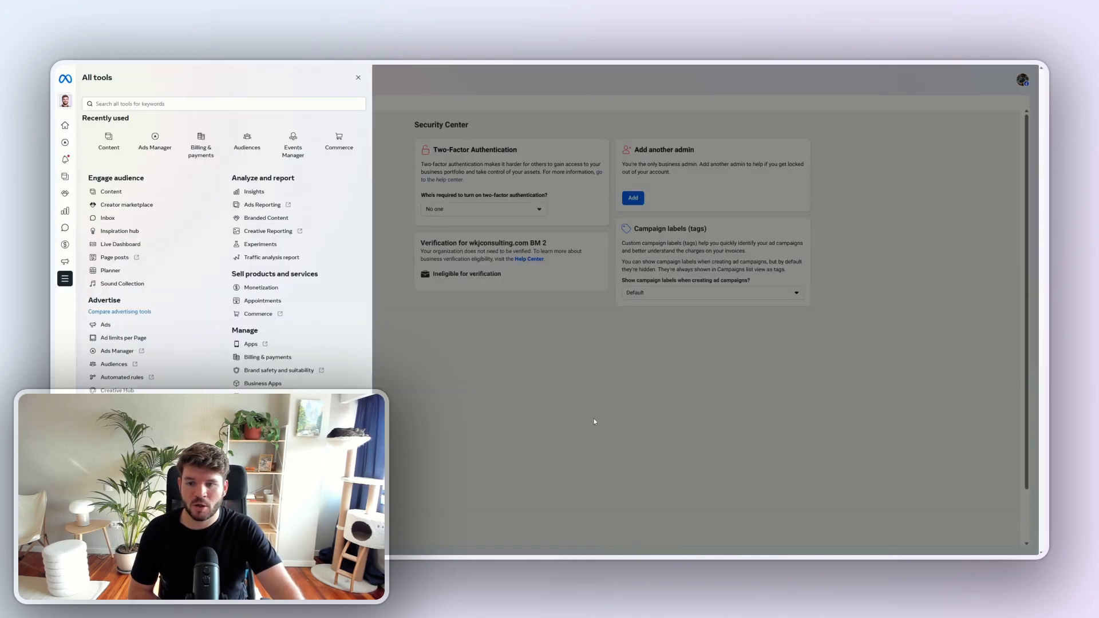
pyautogui.click(273, 316)
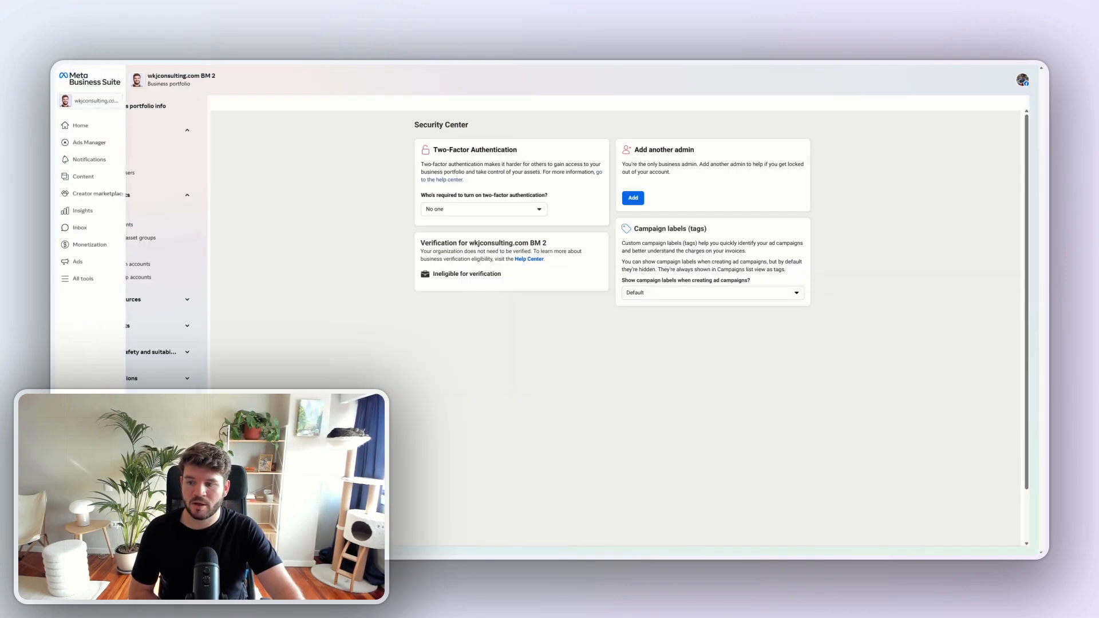
pyautogui.click(81, 280)
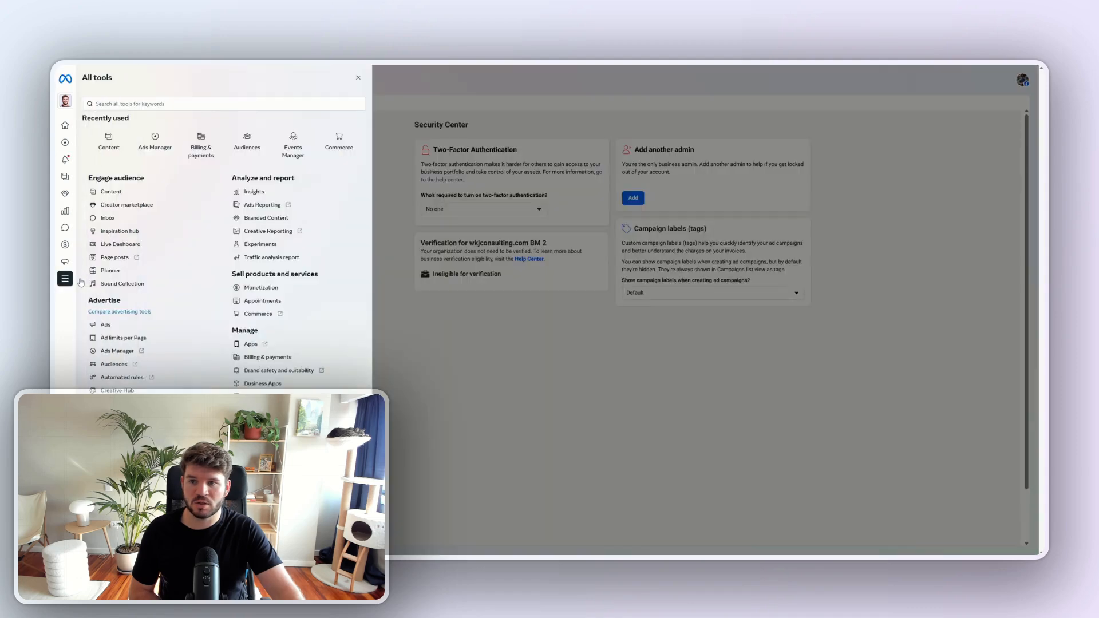
pyautogui.click(251, 317)
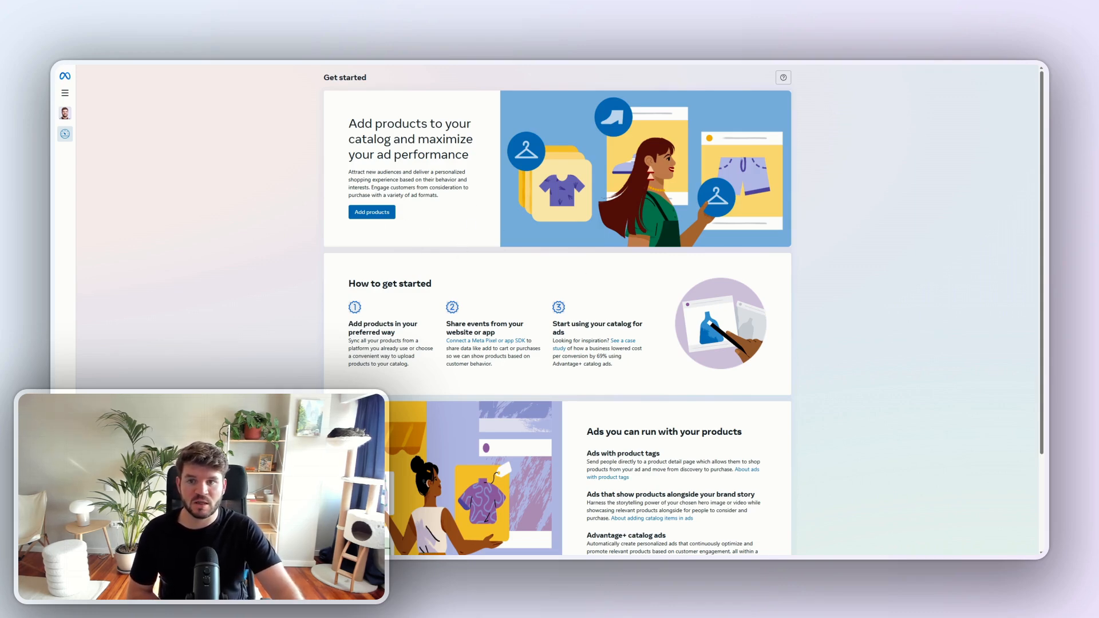
pyautogui.moveTo(348, 121); pyautogui.dragTo(472, 154)
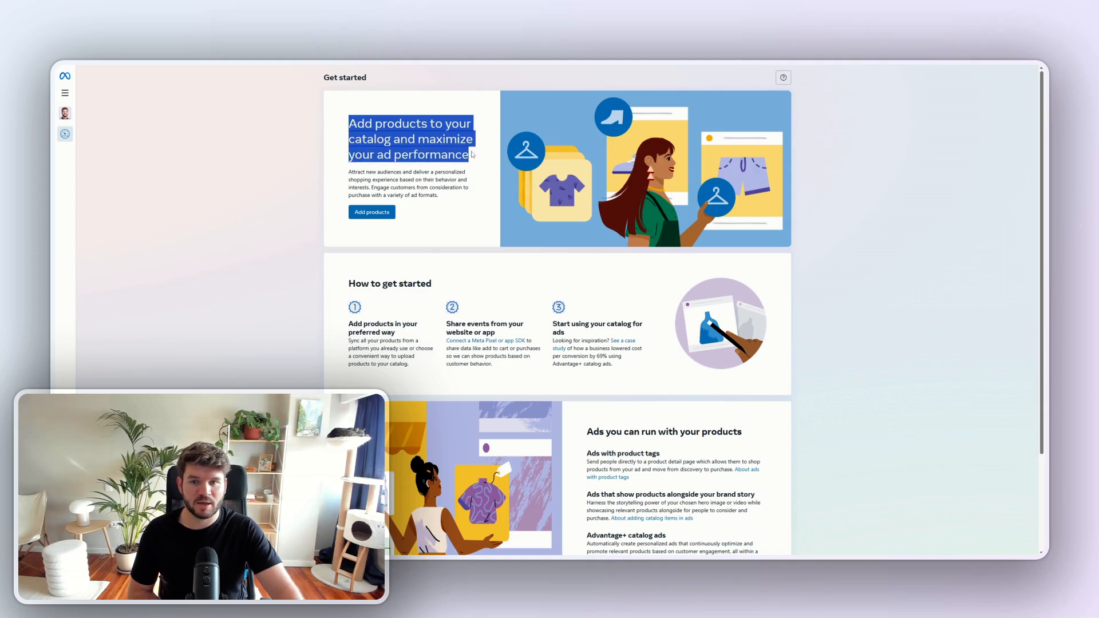
pyautogui.click(475, 162)
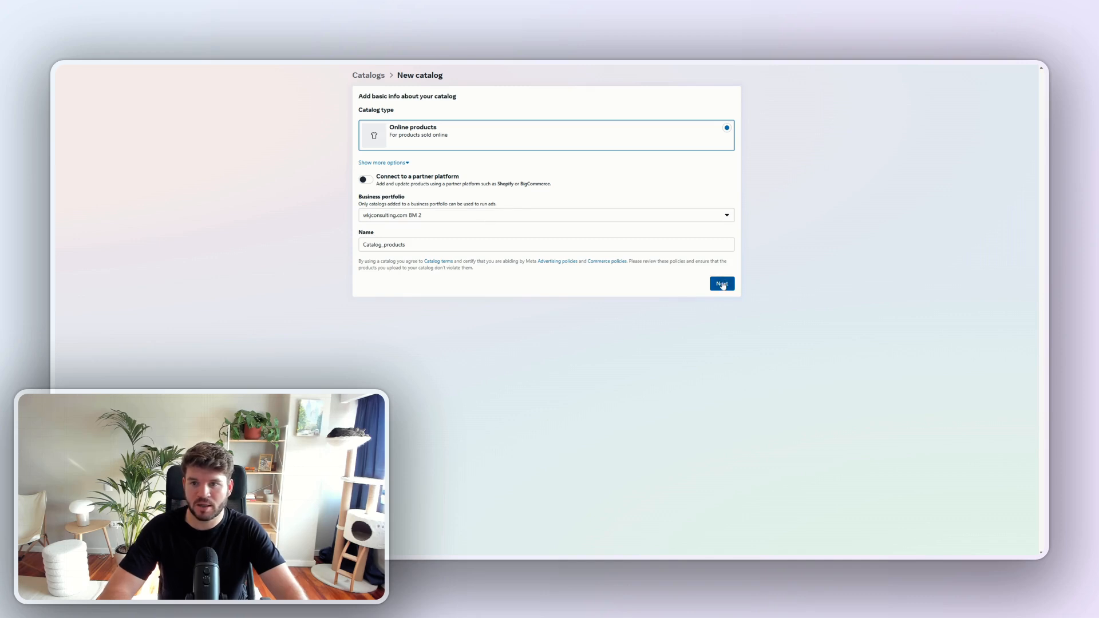
# - Create an online products catalog named Catalog_products for wkjconsulting.com BM 2, skipping the product upload
pyautogui.click(723, 284)
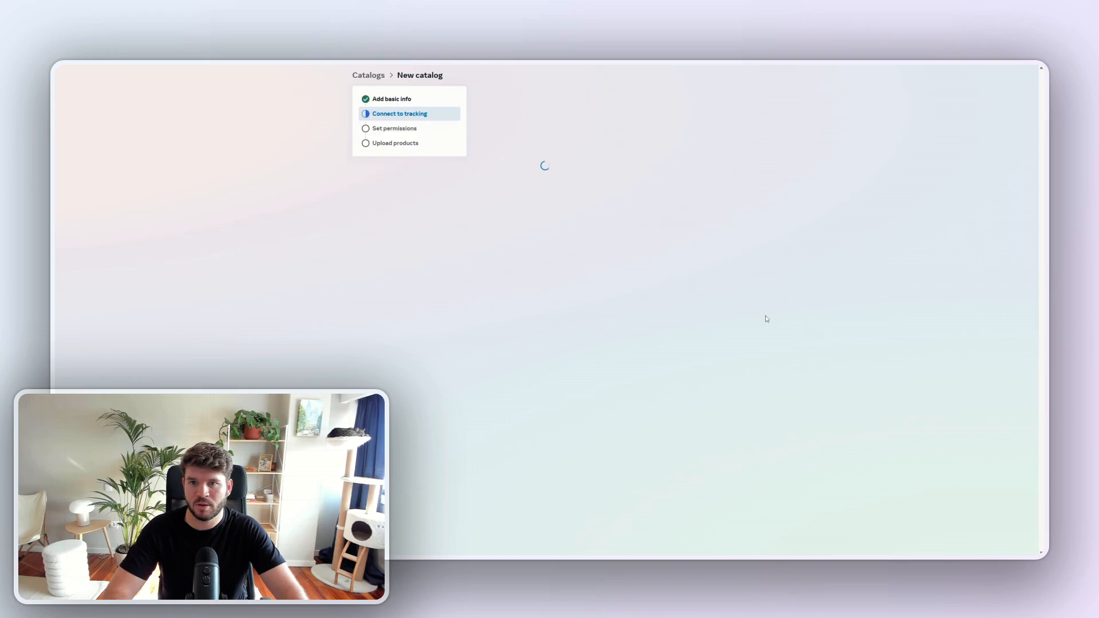
pyautogui.click(728, 187)
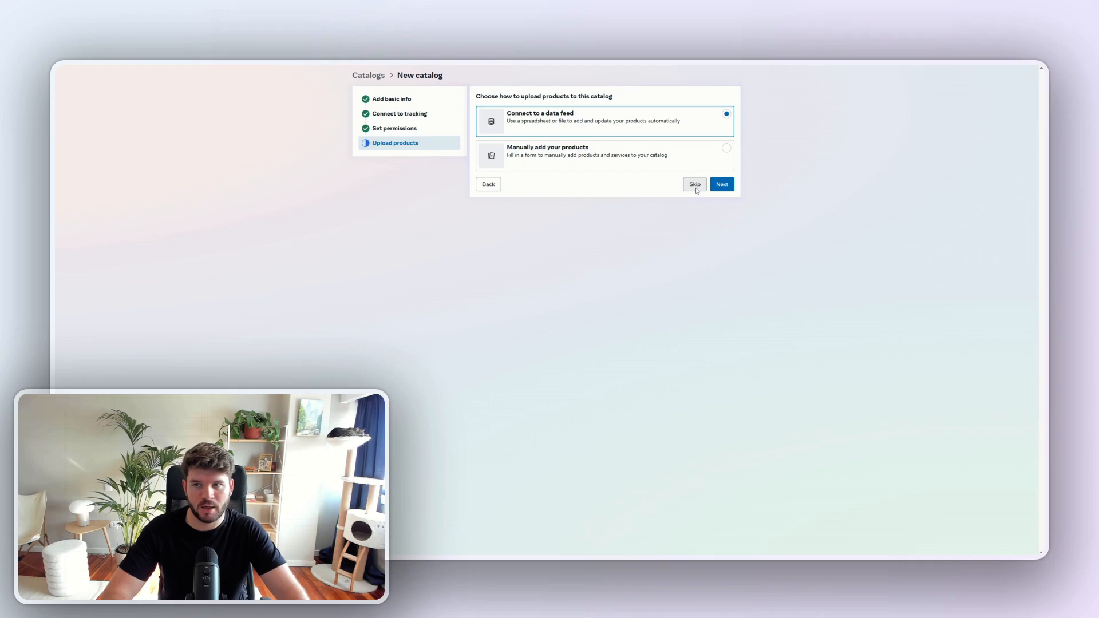
pyautogui.click(696, 187)
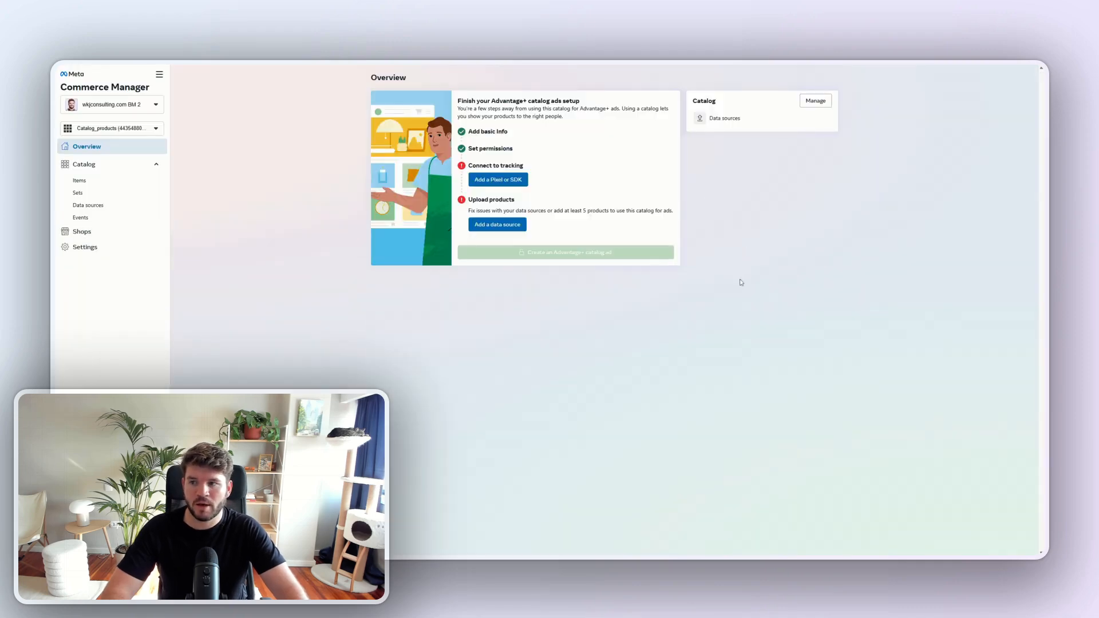
# - Start creating a shop for the new catalog without using a partner platform
pyautogui.click(96, 238)
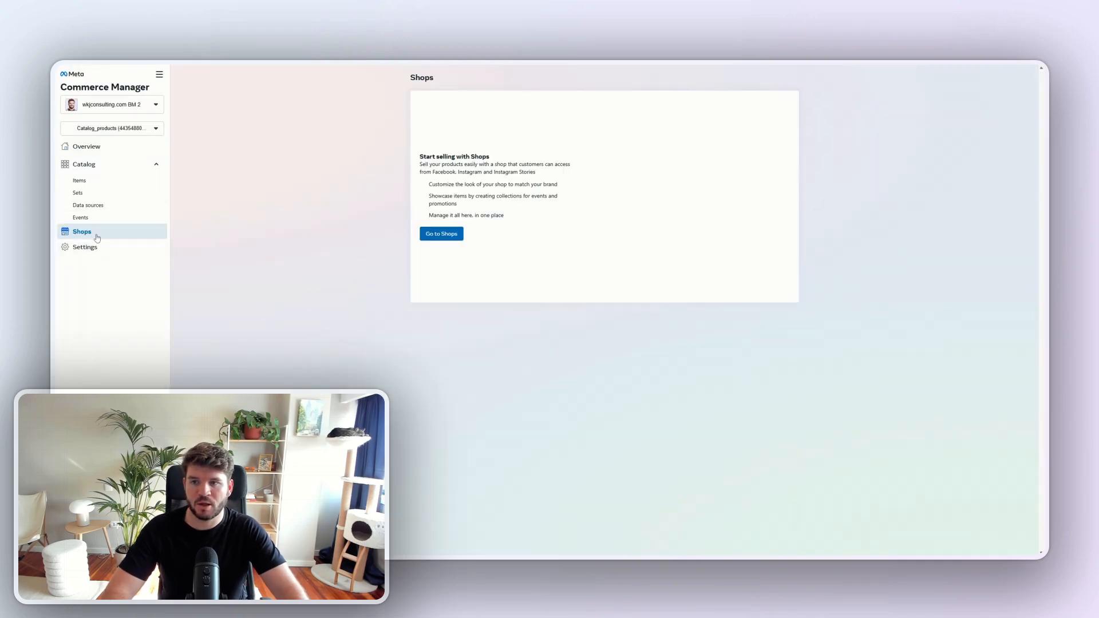
pyautogui.click(437, 239)
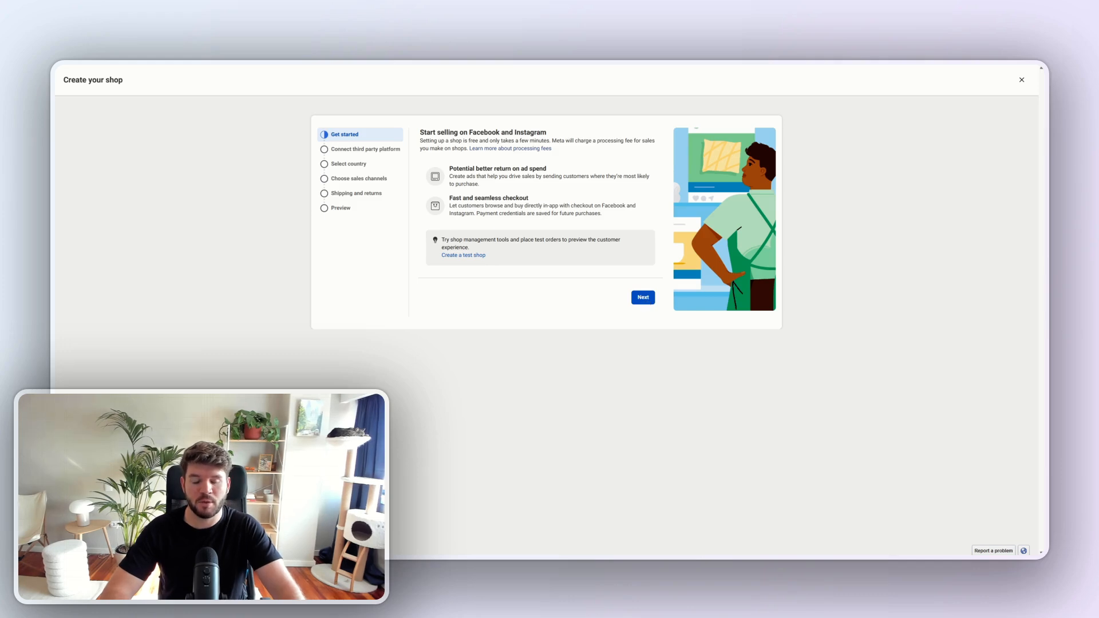
pyautogui.click(642, 300)
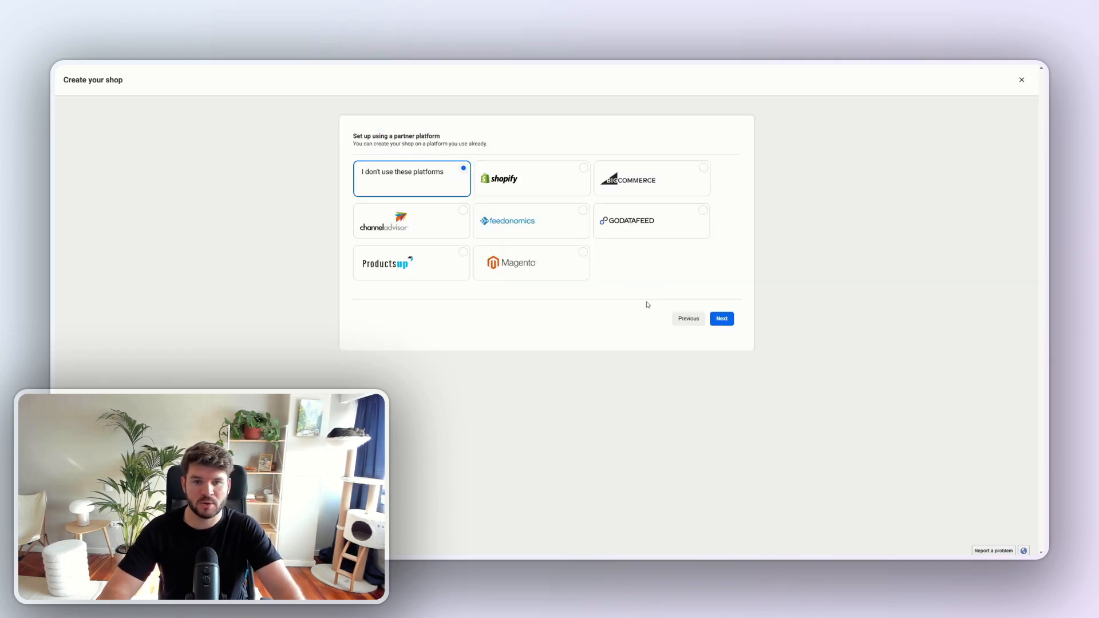
pyautogui.click(720, 320)
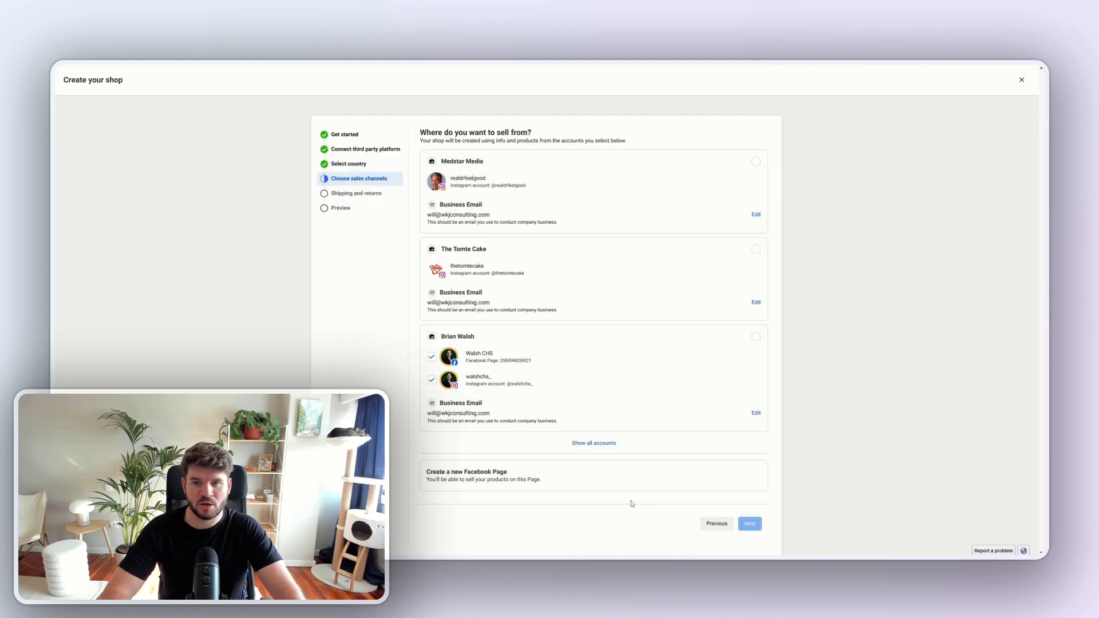
# - Create a Facebook Page named WKJ Test 2 in the Internet company category and use it as the shop's sales channel
pyautogui.click(591, 476)
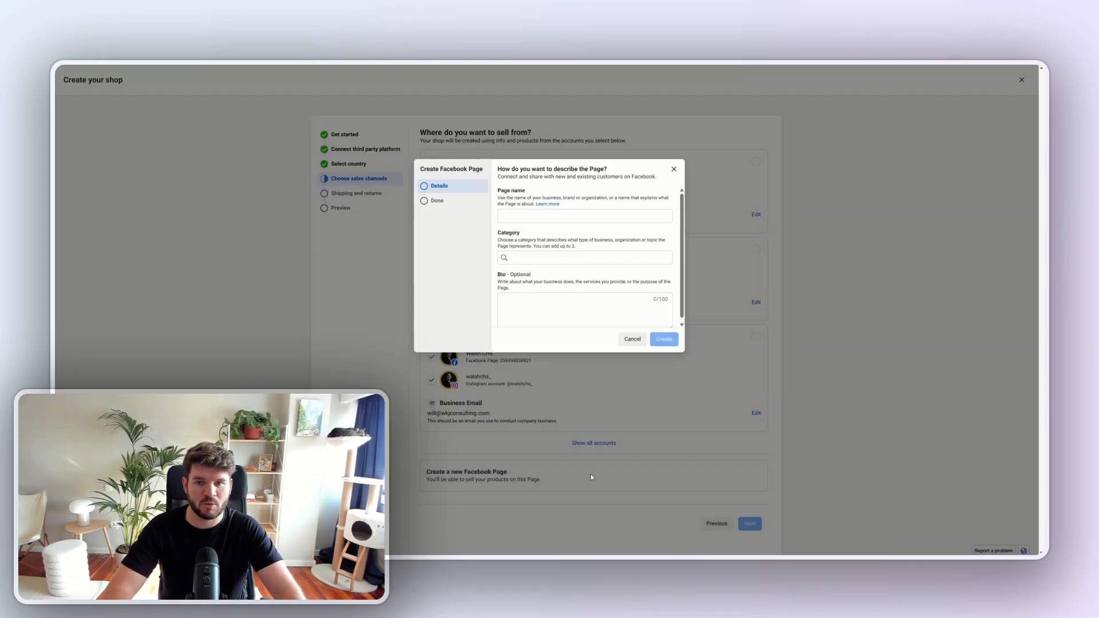
pyautogui.click(533, 216)
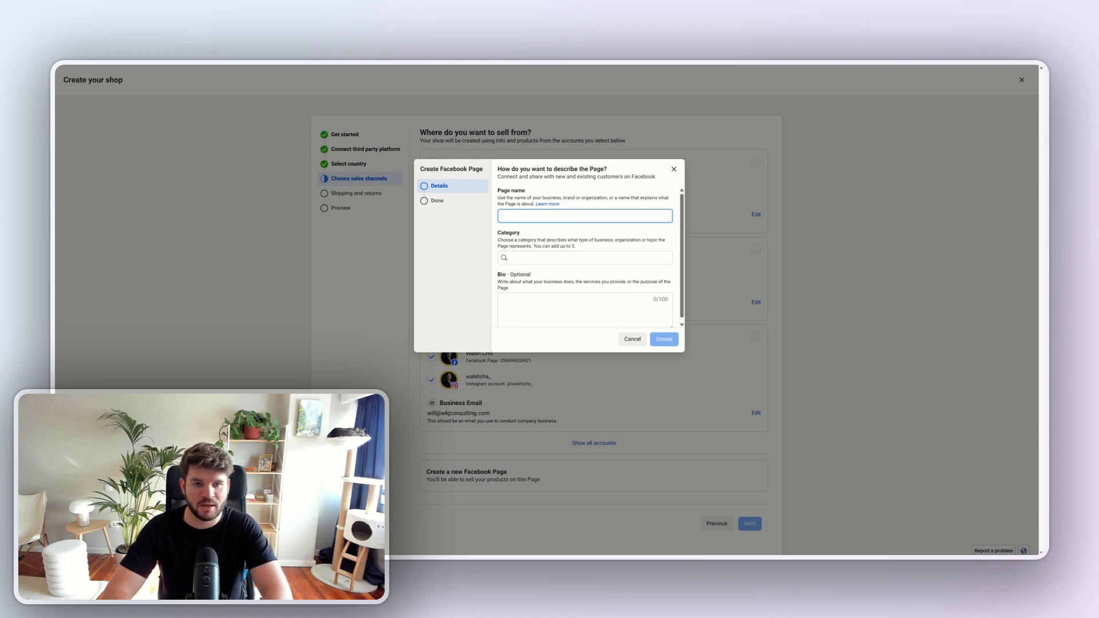
pyautogui.write('W')
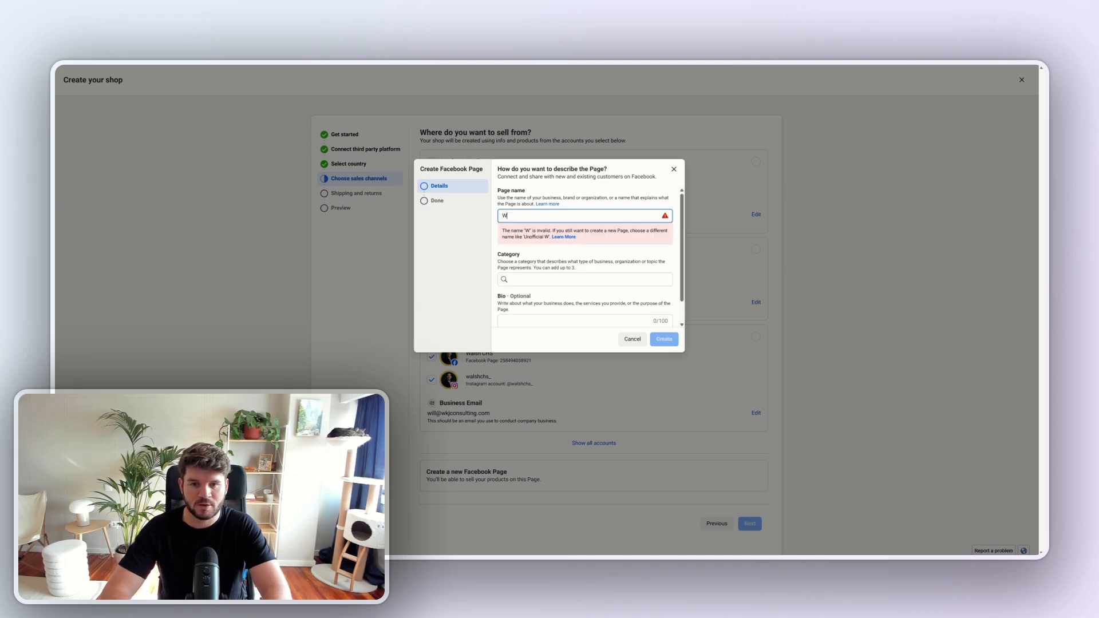
pyautogui.write('KJ Test 2')
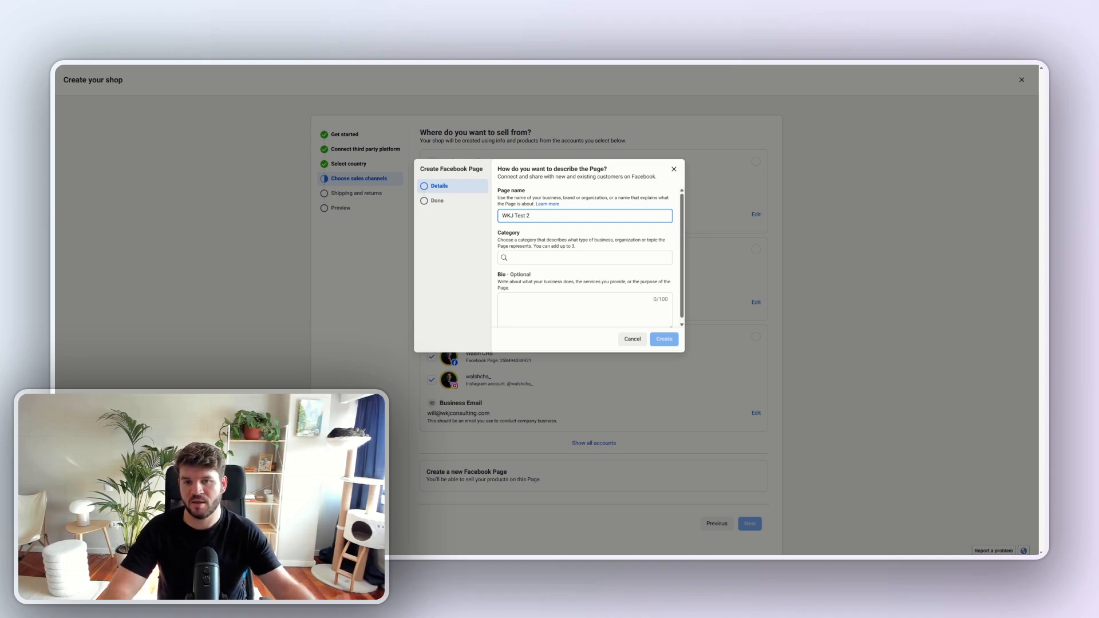
pyautogui.click(536, 257)
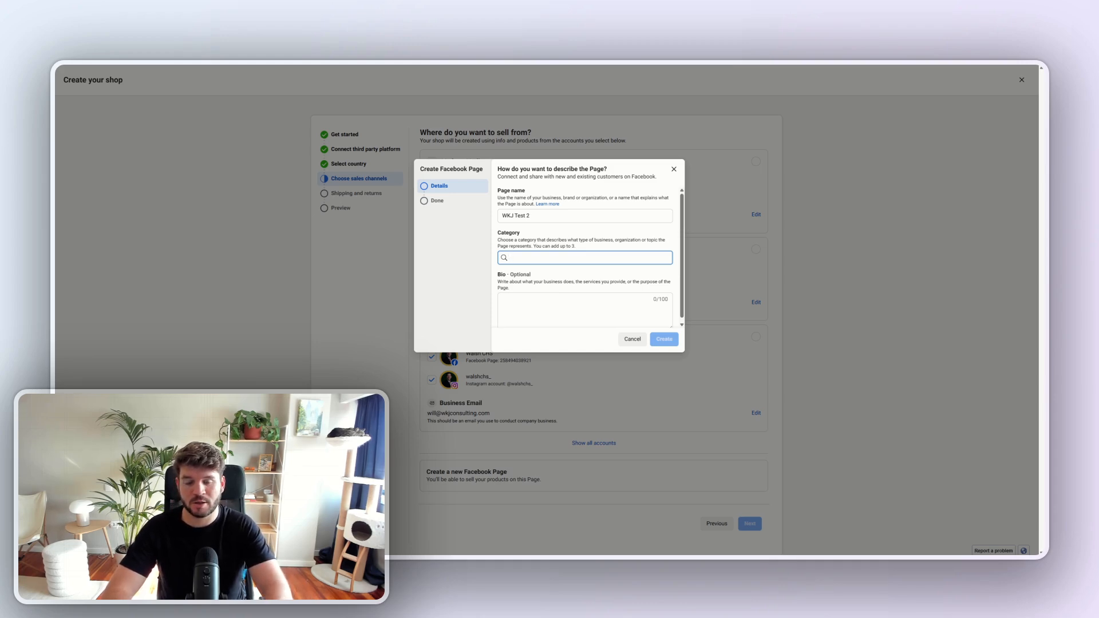
pyautogui.write('interne')
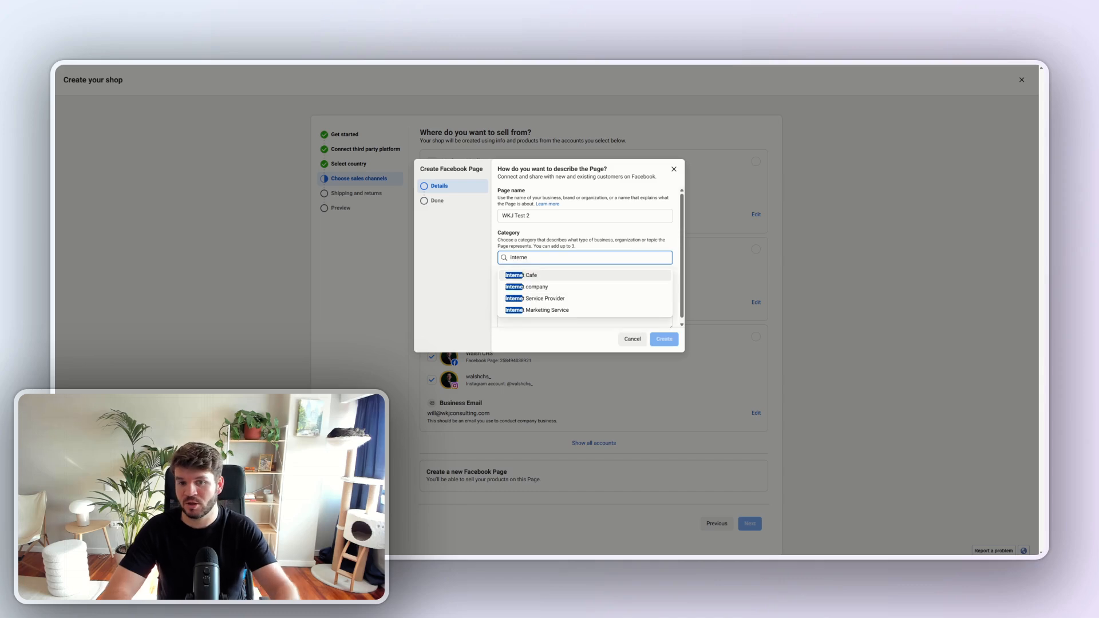
pyautogui.click(527, 288)
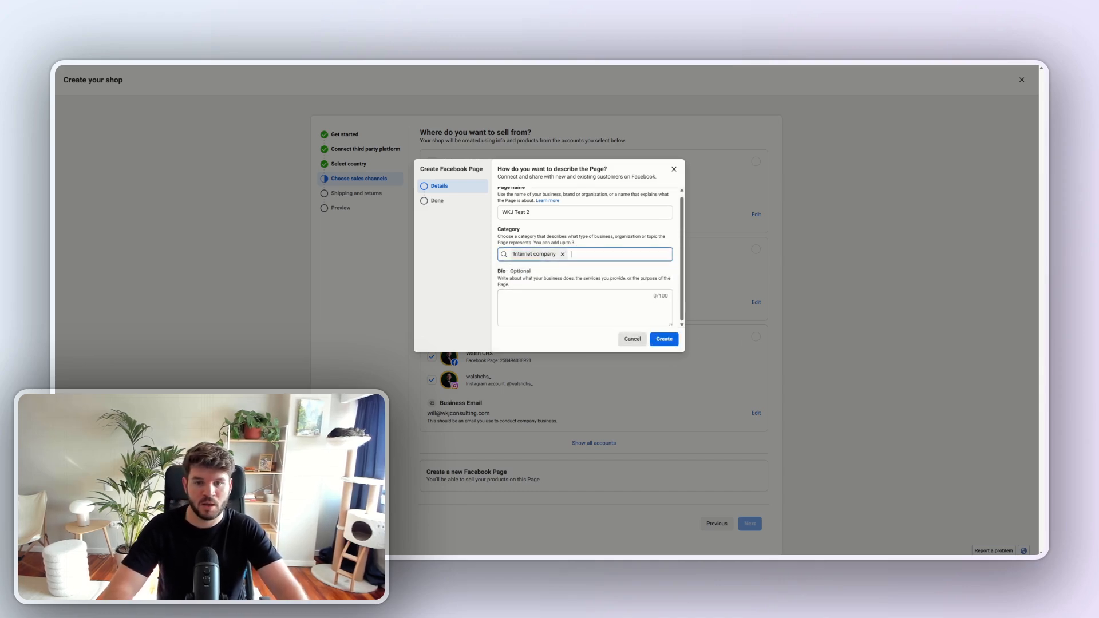
pyautogui.click(664, 341)
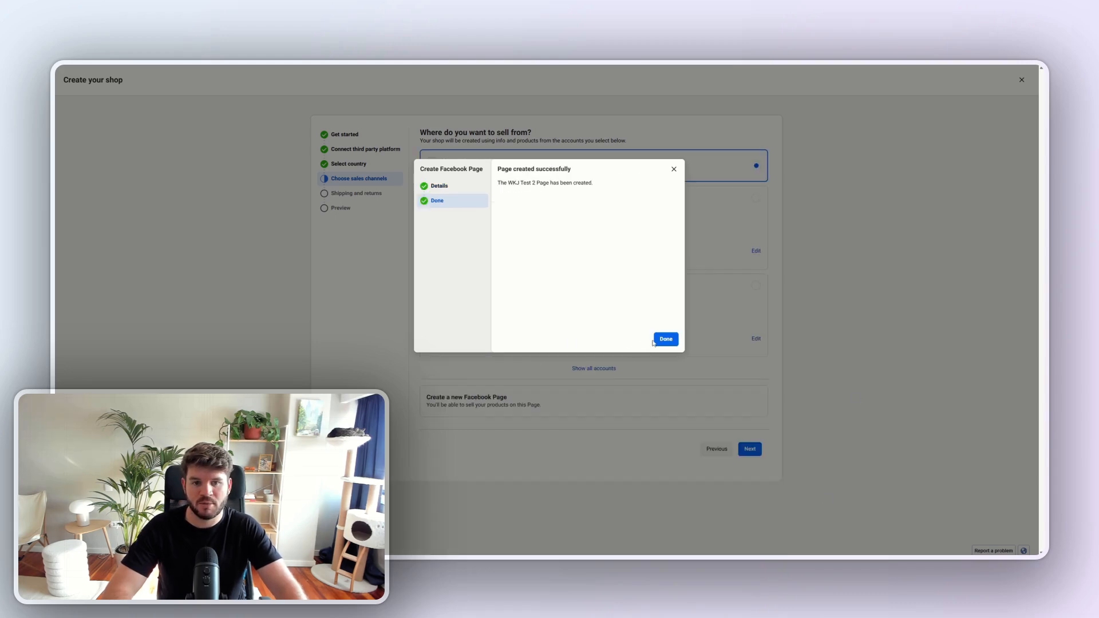
pyautogui.click(664, 342)
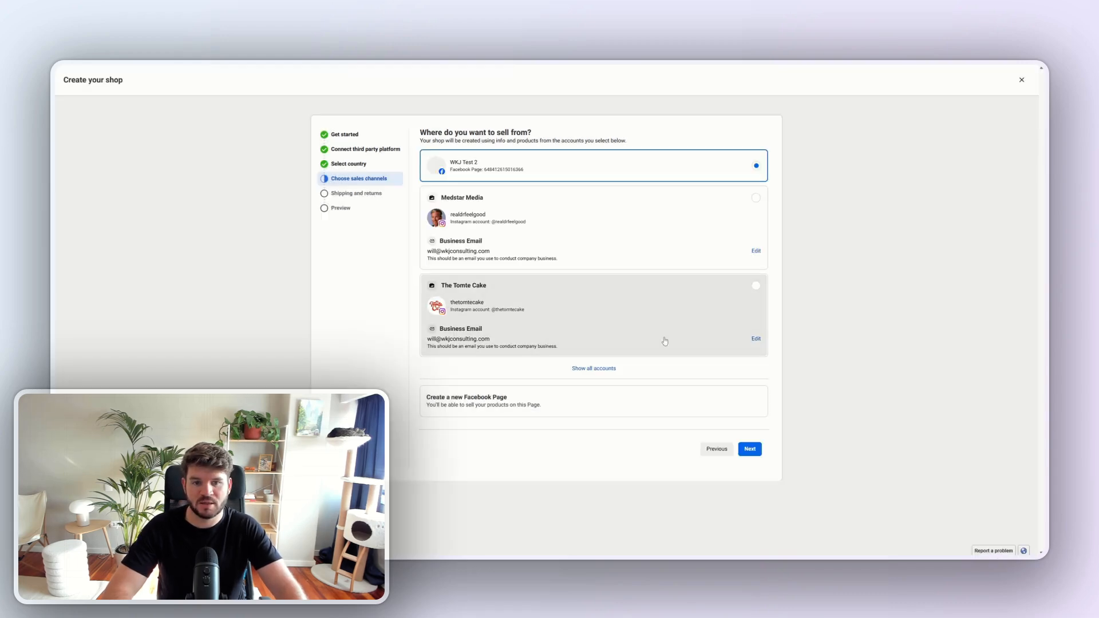
pyautogui.click(752, 447)
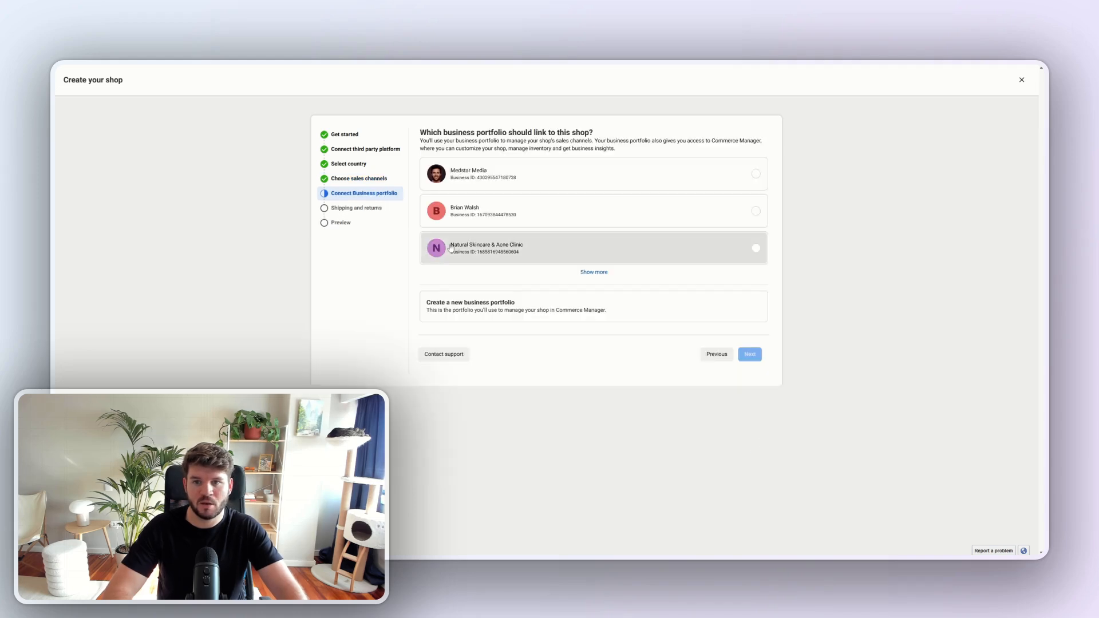
# - Link the shop to the wkjconsulting.com BM 2 business portfolio and use Catalog_products as its catalog
pyautogui.click(599, 277)
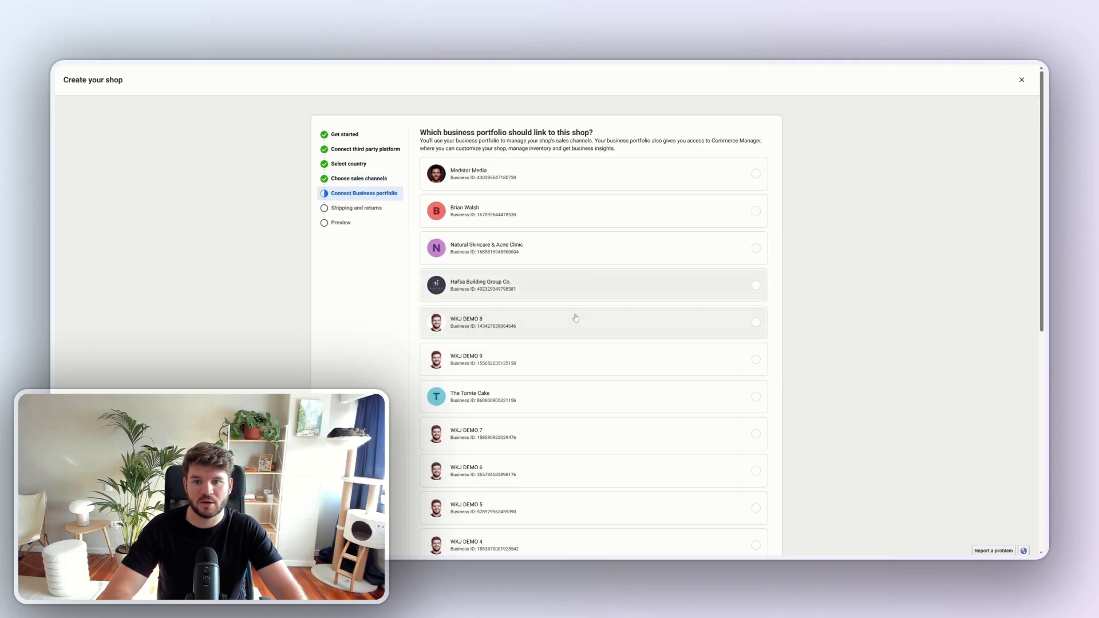
pyautogui.scroll(-3, 577, 316)
pyautogui.scroll(-3, 577, 316)
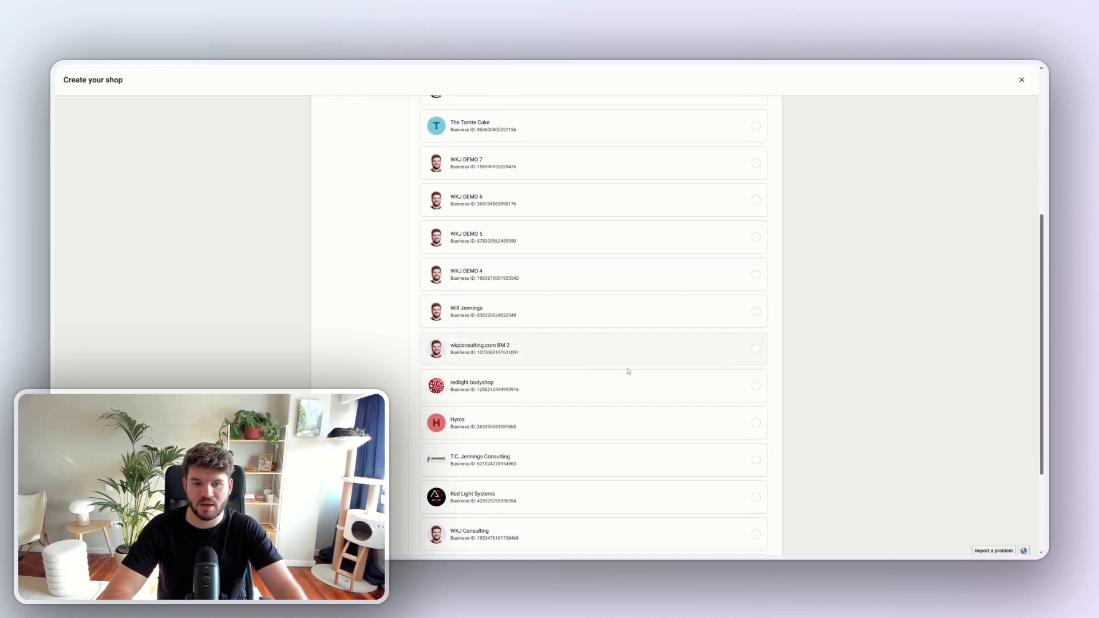
pyautogui.click(755, 349)
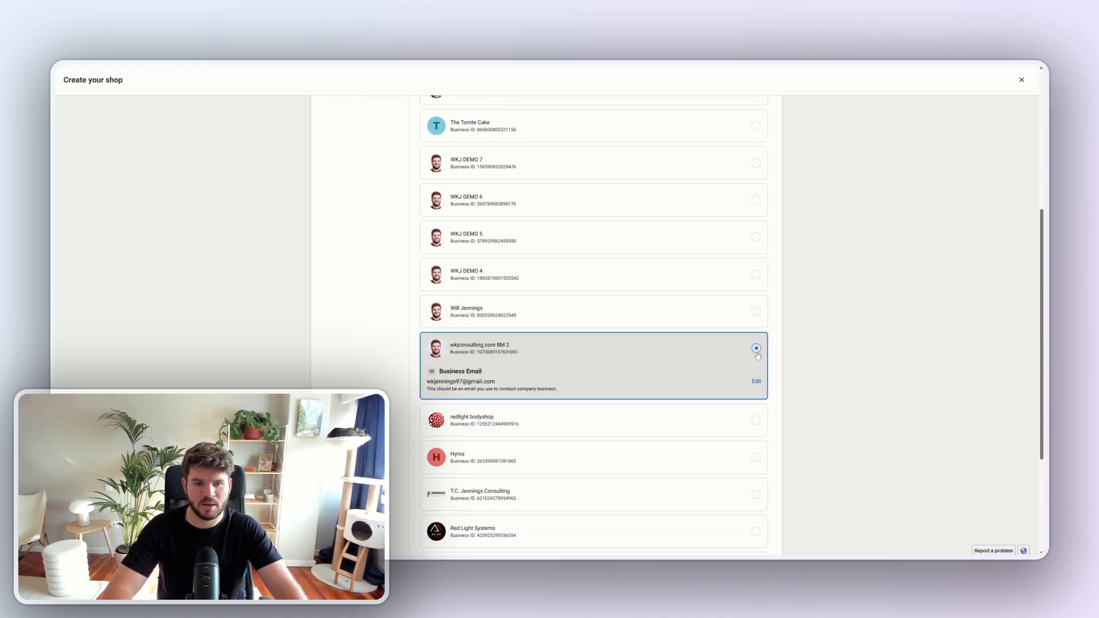
pyautogui.scroll(-2, 771, 371)
pyautogui.scroll(-1, 772, 369)
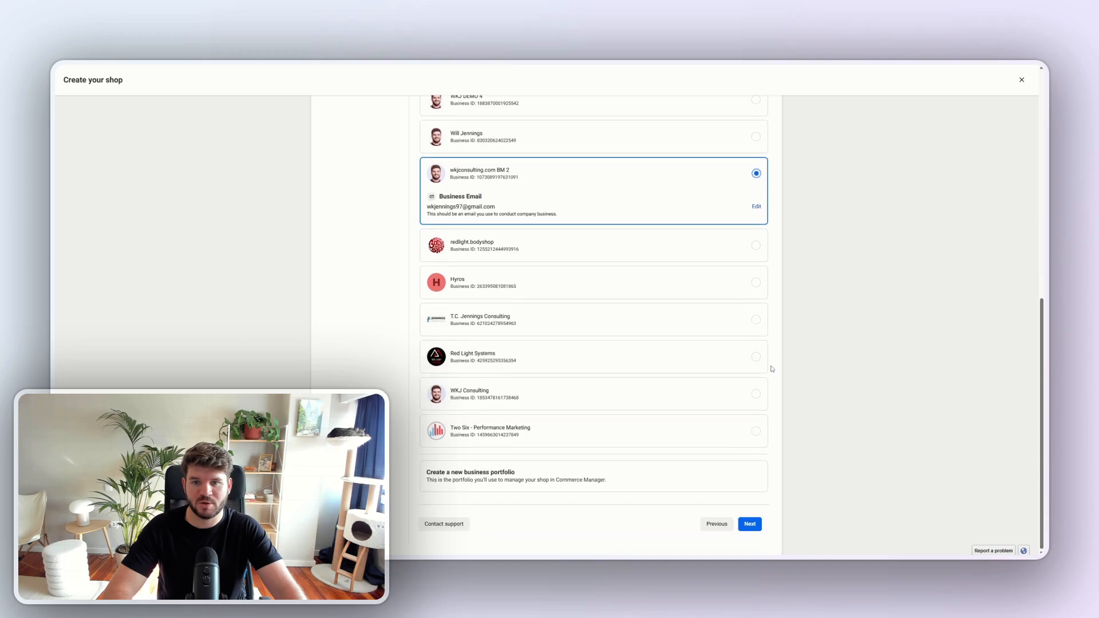
pyautogui.click(750, 525)
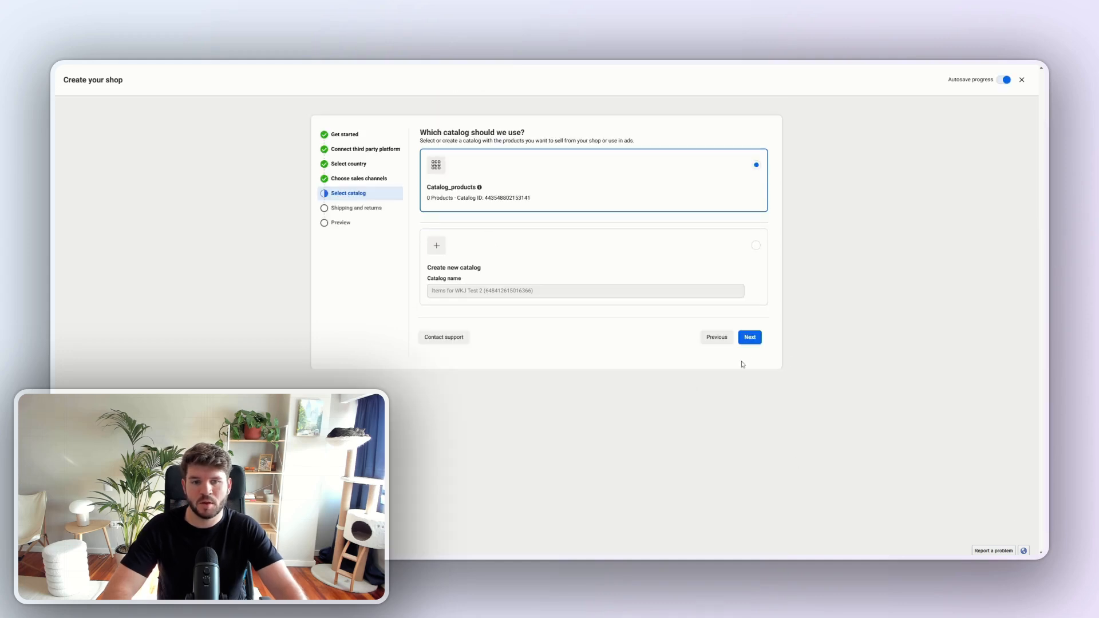
pyautogui.click(751, 337)
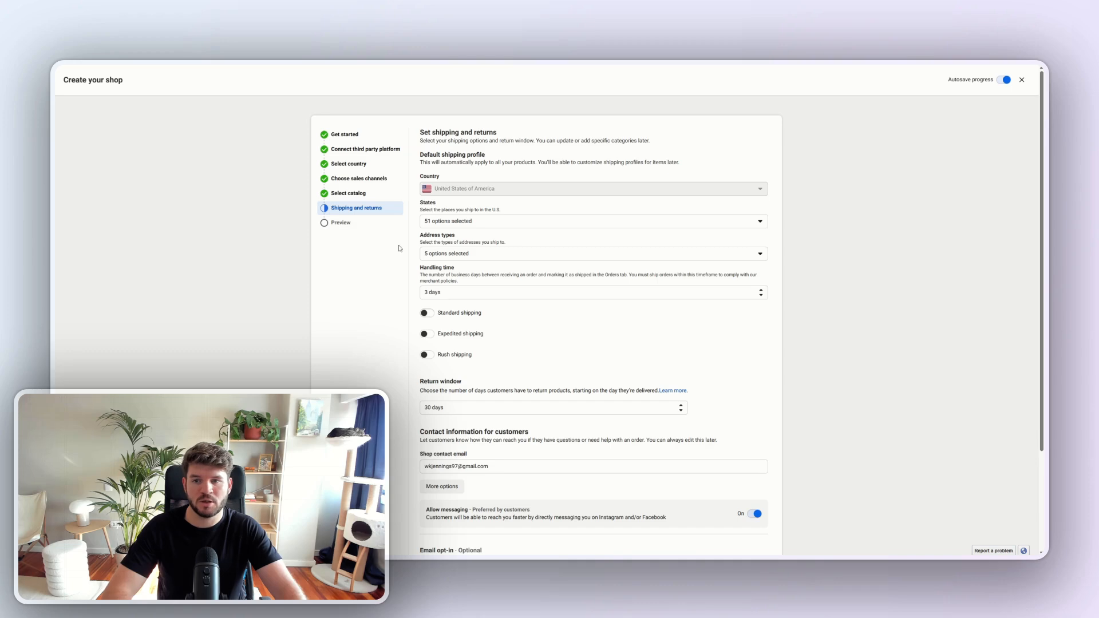
# - Enable standard shipping for the shop, keep the other default shipping and return settings, and continue to the setup preview
pyautogui.click(428, 315)
pyautogui.scroll(-3, 430, 319)
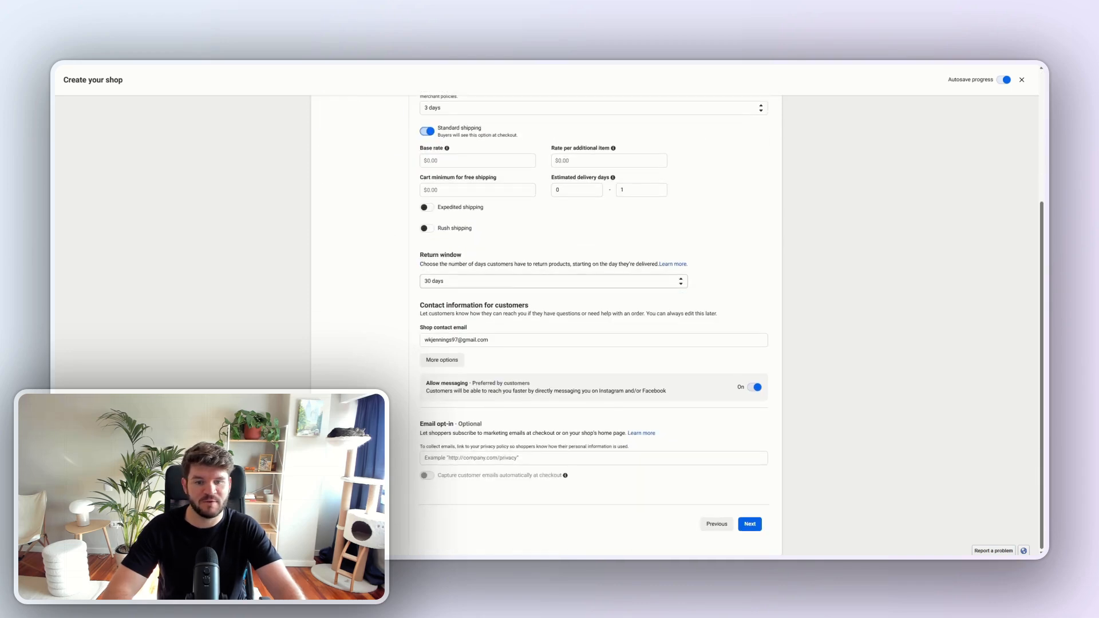
pyautogui.click(750, 524)
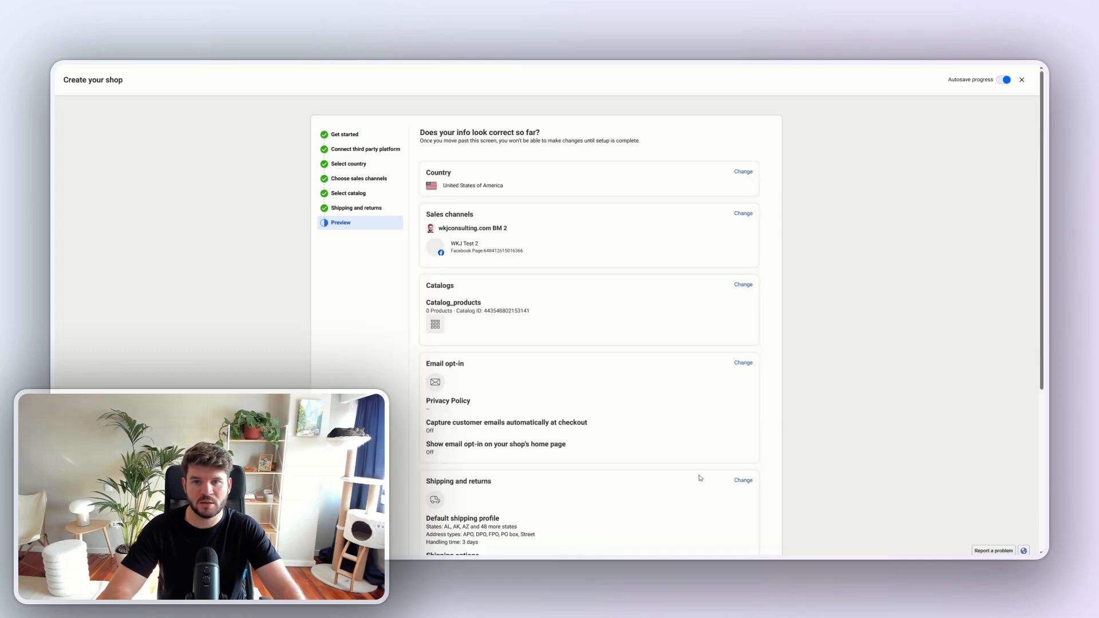
# - Accept the Seller Agreement and platform terms, and finish the shop setup
pyautogui.scroll(-5, 631, 435)
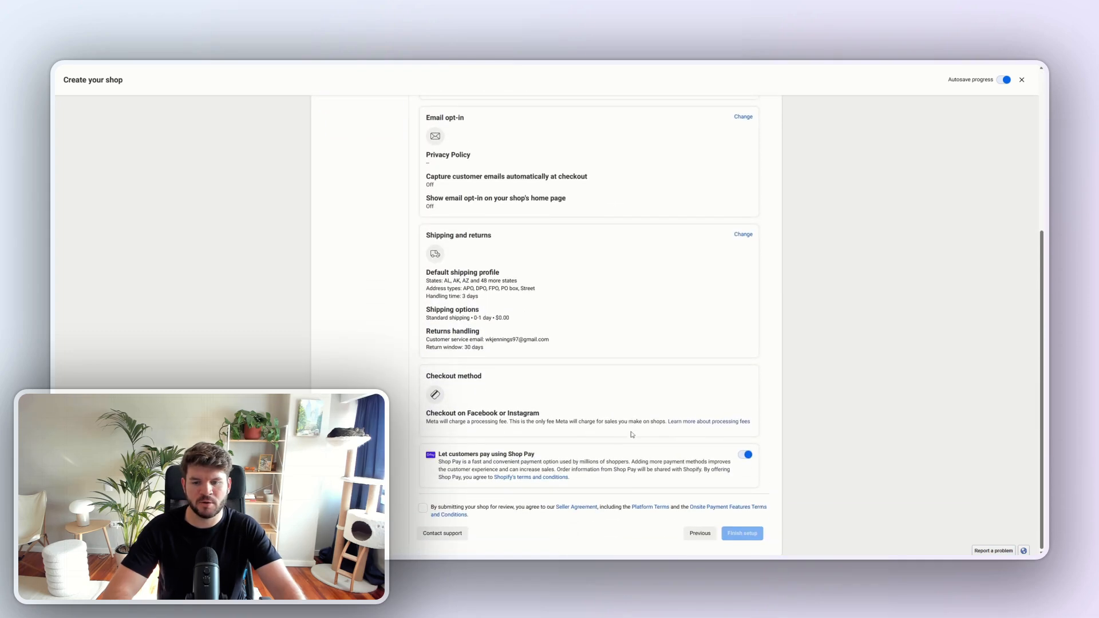
pyautogui.click(422, 509)
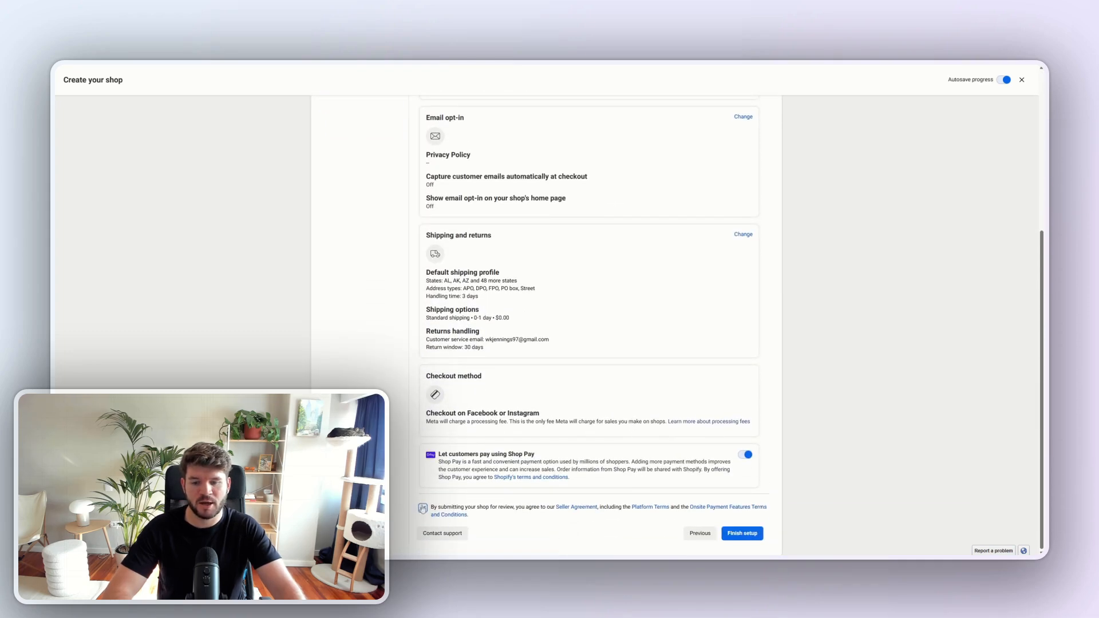
pyautogui.click(736, 530)
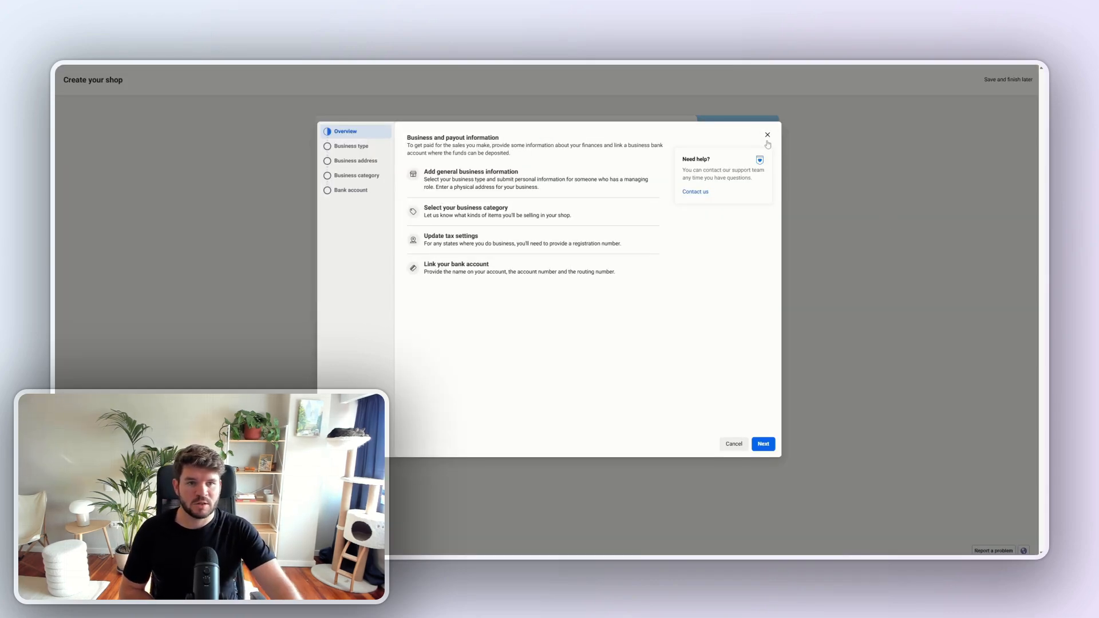
# - Skip the business and payout information and save the shop to finish the remaining setup another time
pyautogui.click(767, 136)
pyautogui.click(1010, 79)
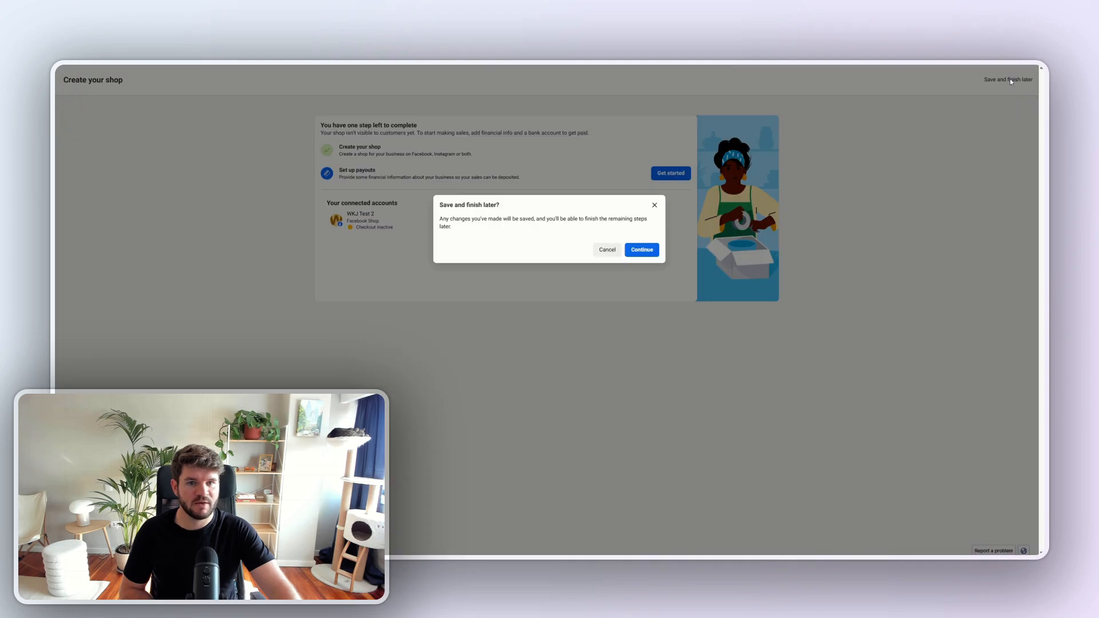
pyautogui.click(641, 253)
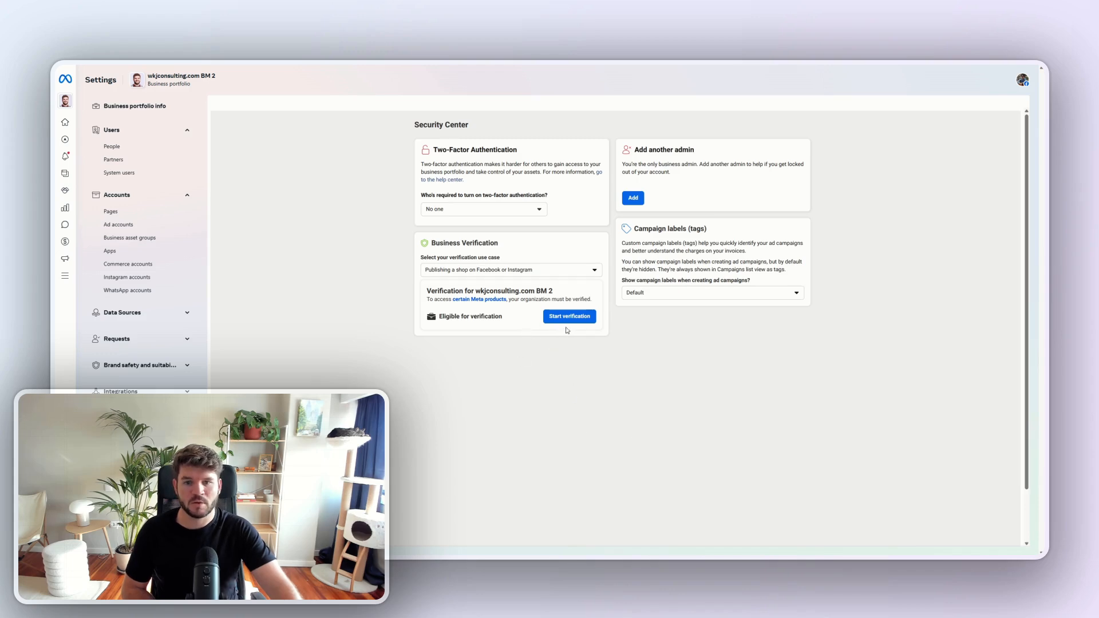
# - Start verification for wkjconsulting.com BM 2 with country United States and type Private Company, and review the required business details
pyautogui.moveTo(503, 316); pyautogui.dragTo(439, 317)
pyautogui.click(508, 331)
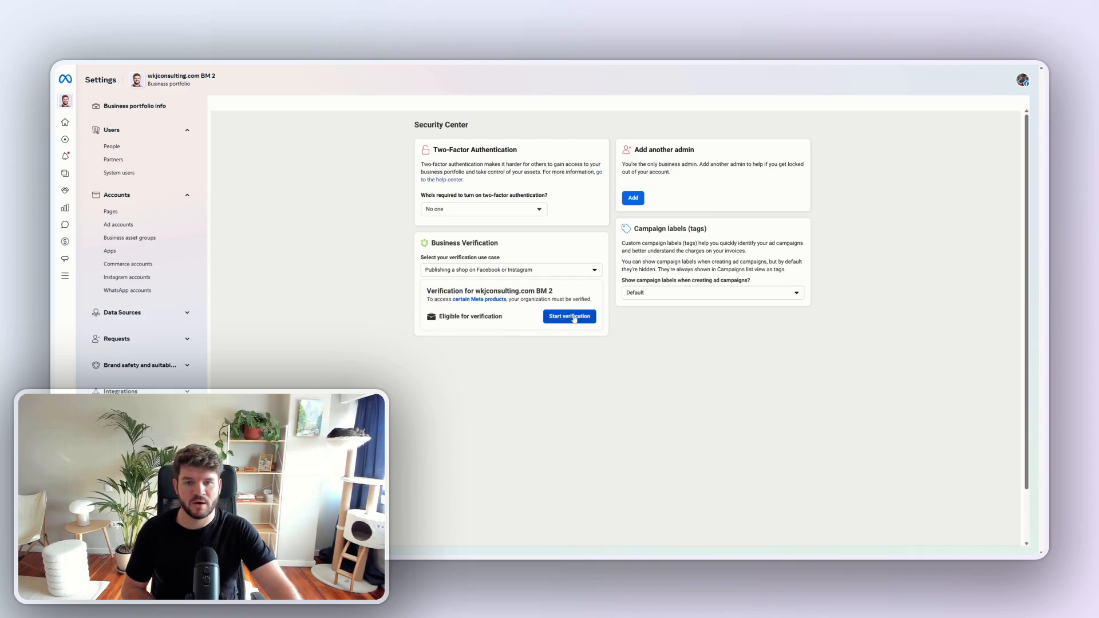
pyautogui.click(574, 319)
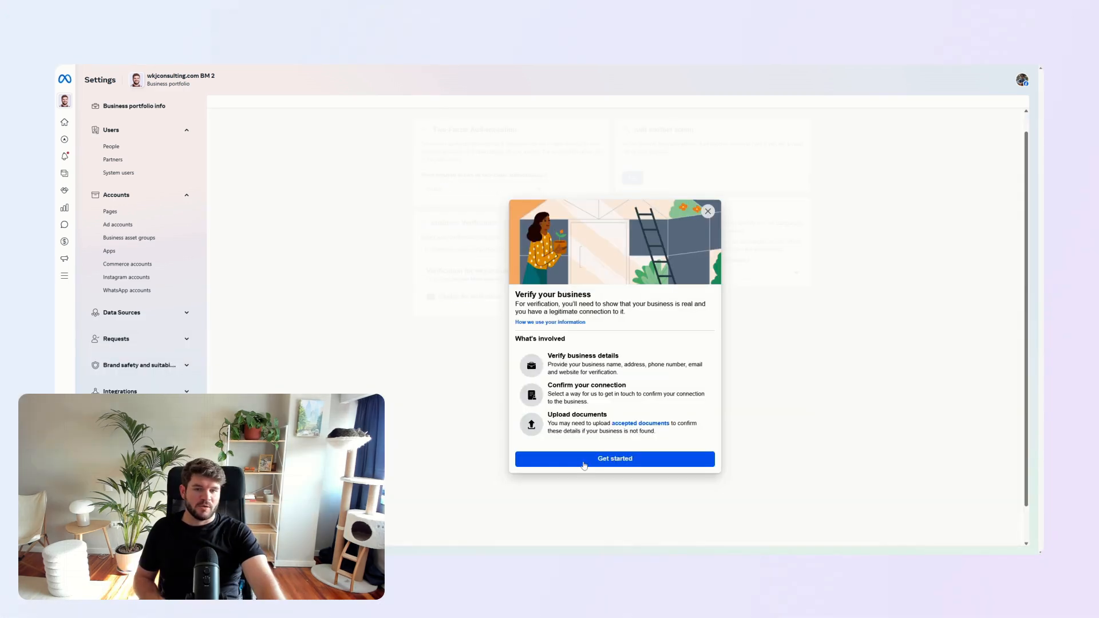
pyautogui.click(584, 459)
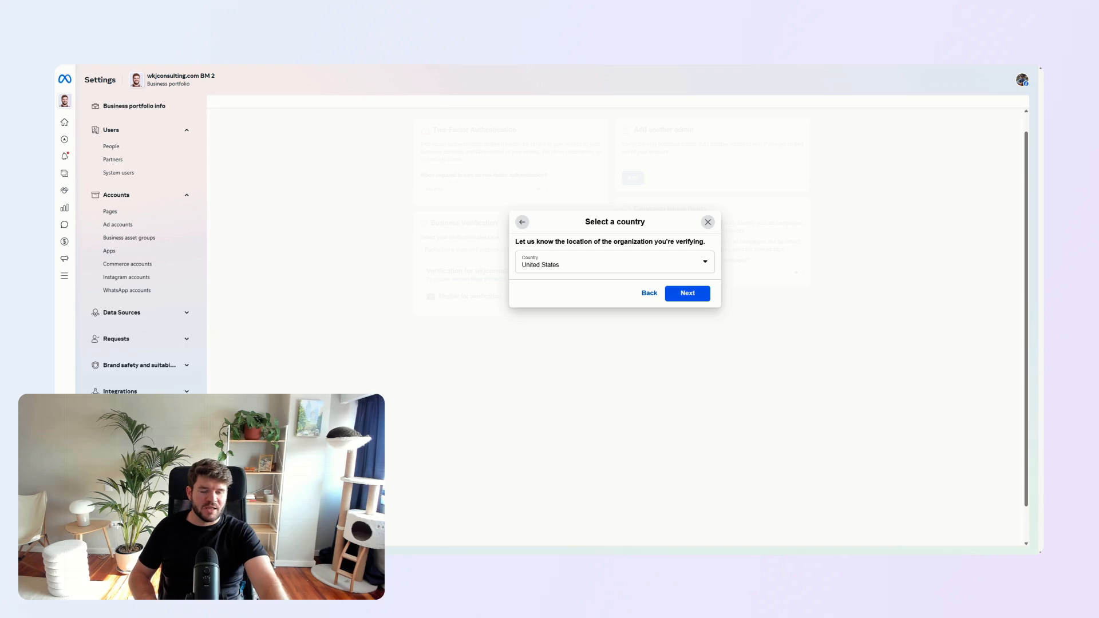
pyautogui.click(682, 296)
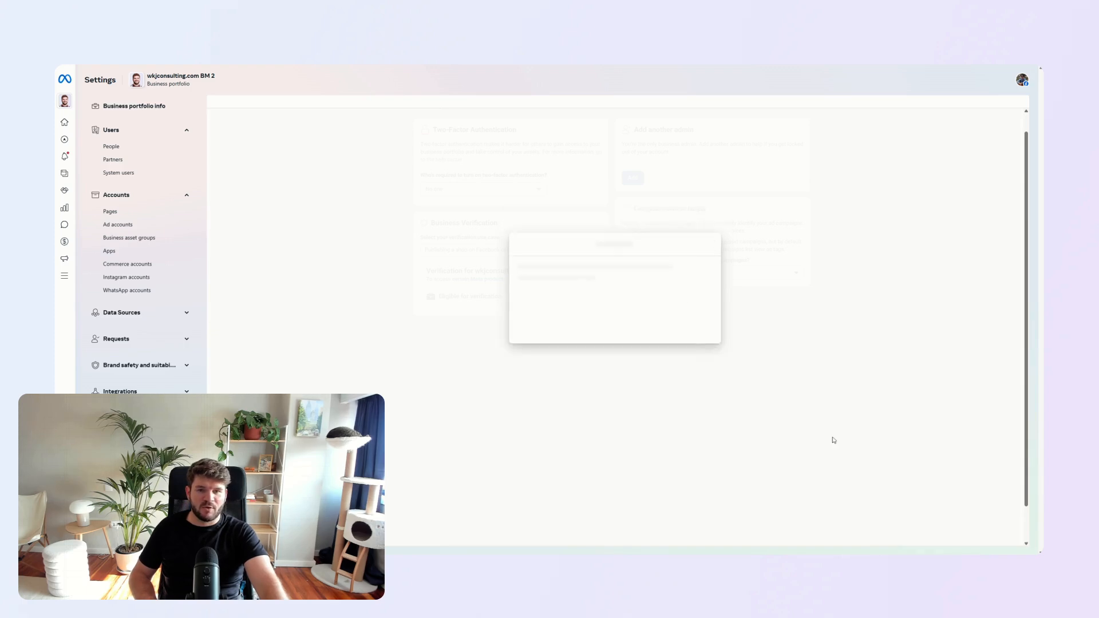
pyautogui.click(709, 353)
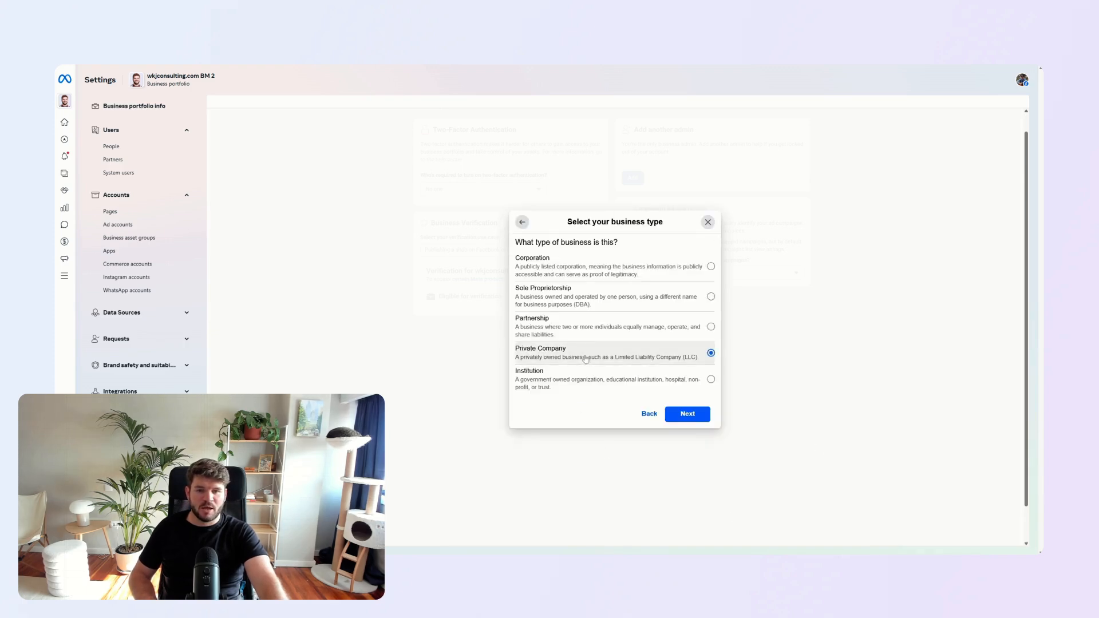
pyautogui.click(702, 417)
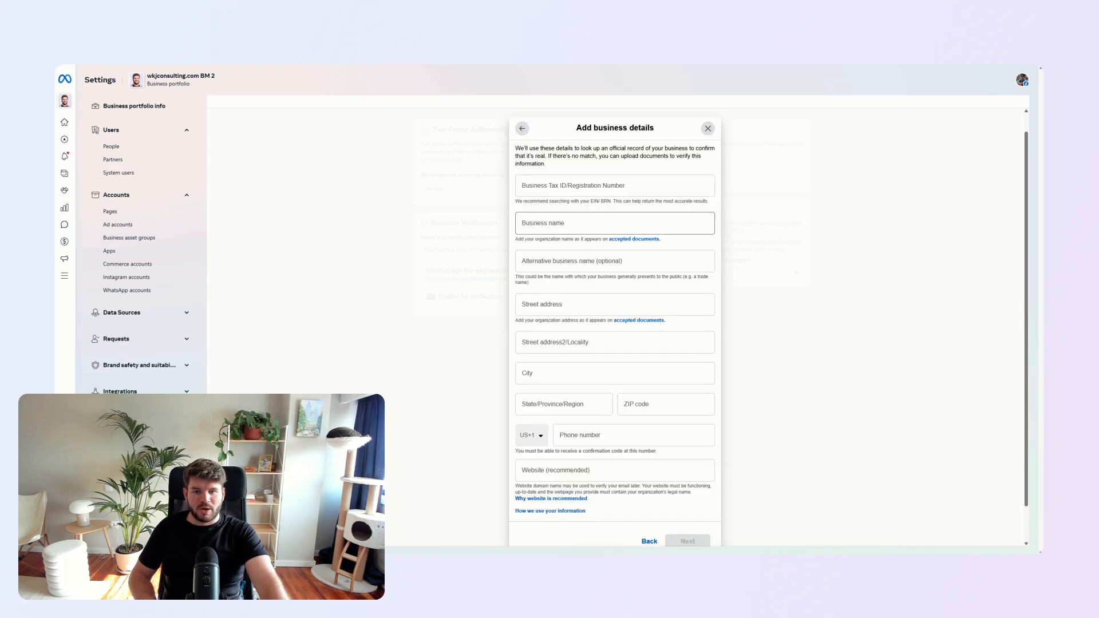
pyautogui.scroll(-1, 646, 484)
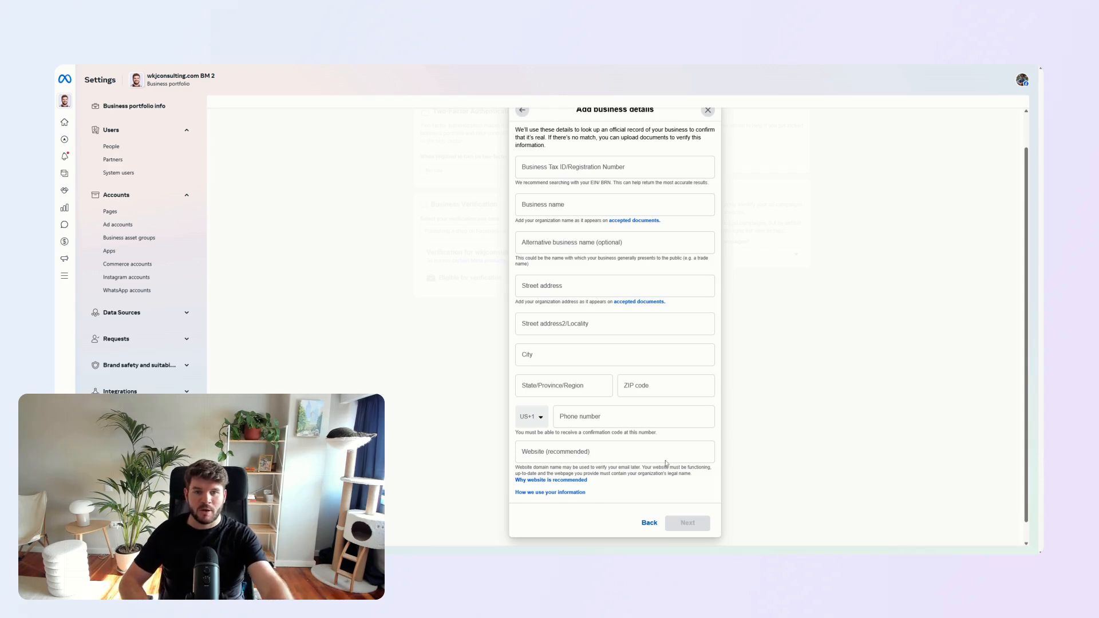
pyautogui.scroll(1, 666, 463)
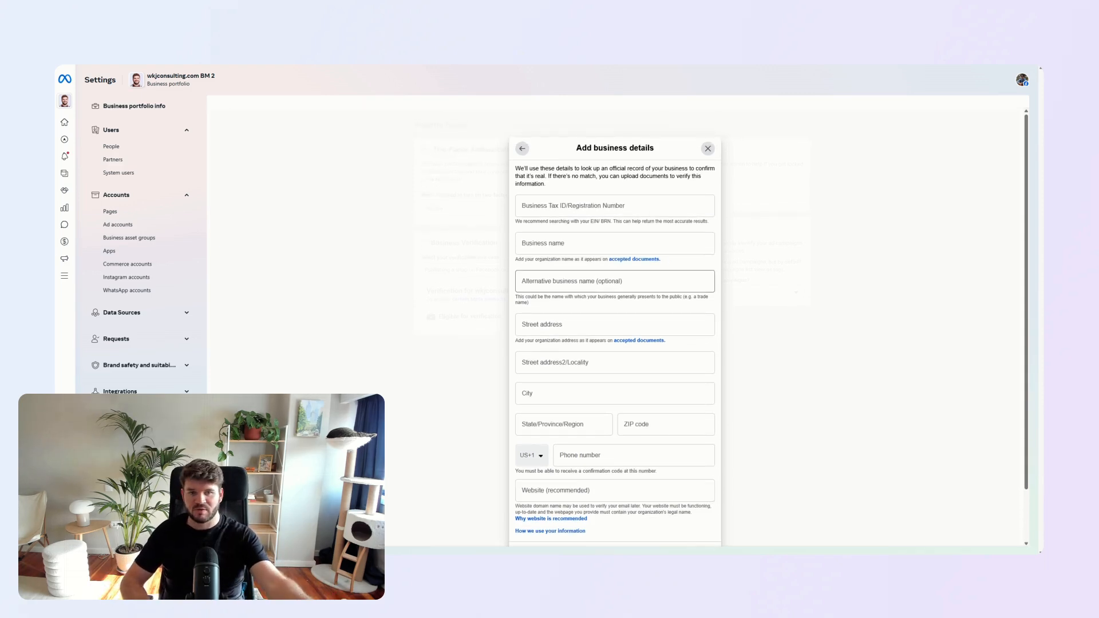
# - Leave the business details form unsubmitted and check the portfolio's business verification status in the Security Center
pyautogui.click(110, 213)
pyautogui.click(120, 278)
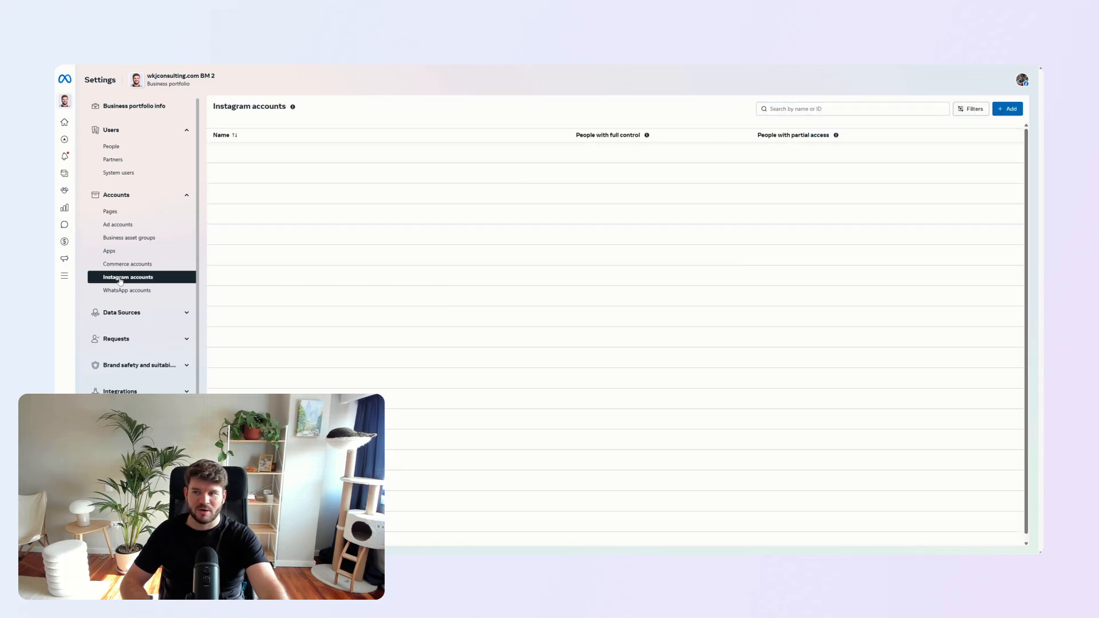
pyautogui.scroll(-1, 121, 280)
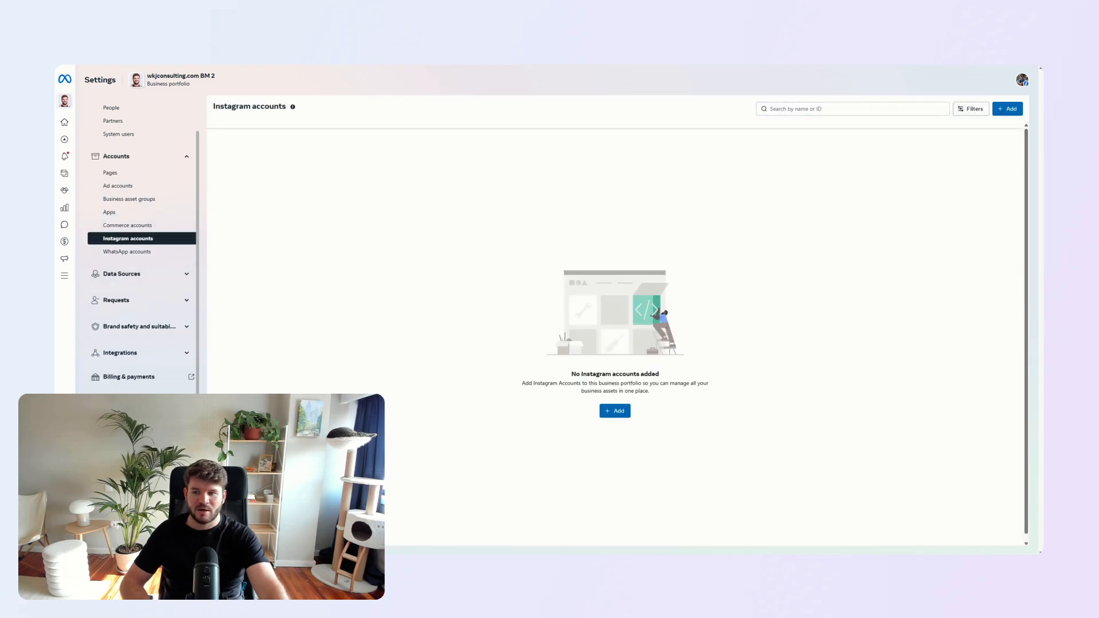
pyautogui.scroll(-1, 143, 246)
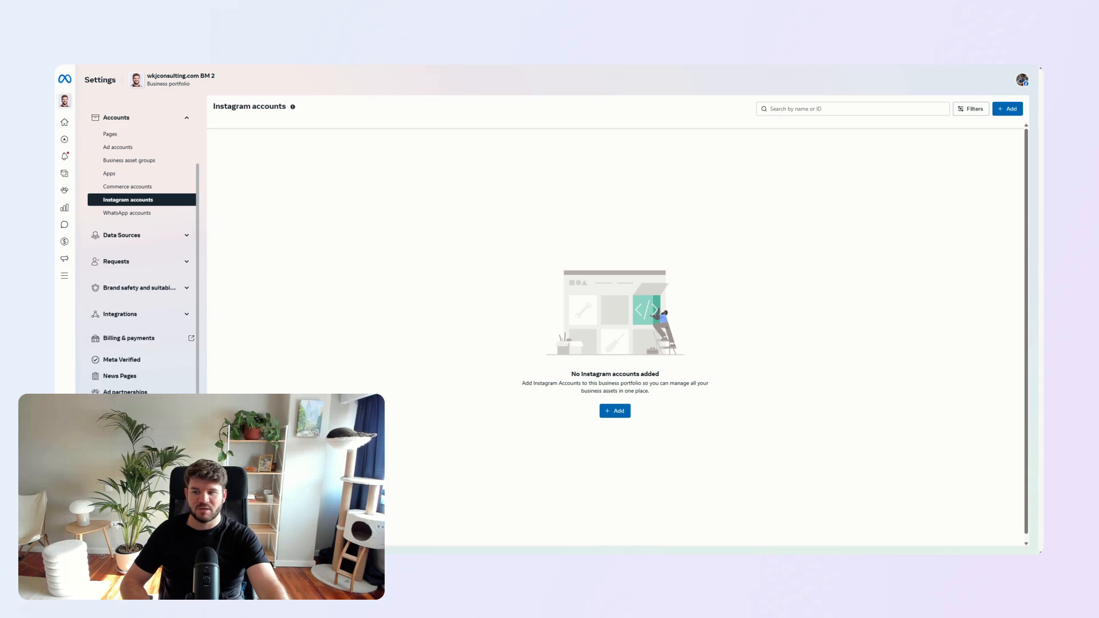
pyautogui.click(127, 408)
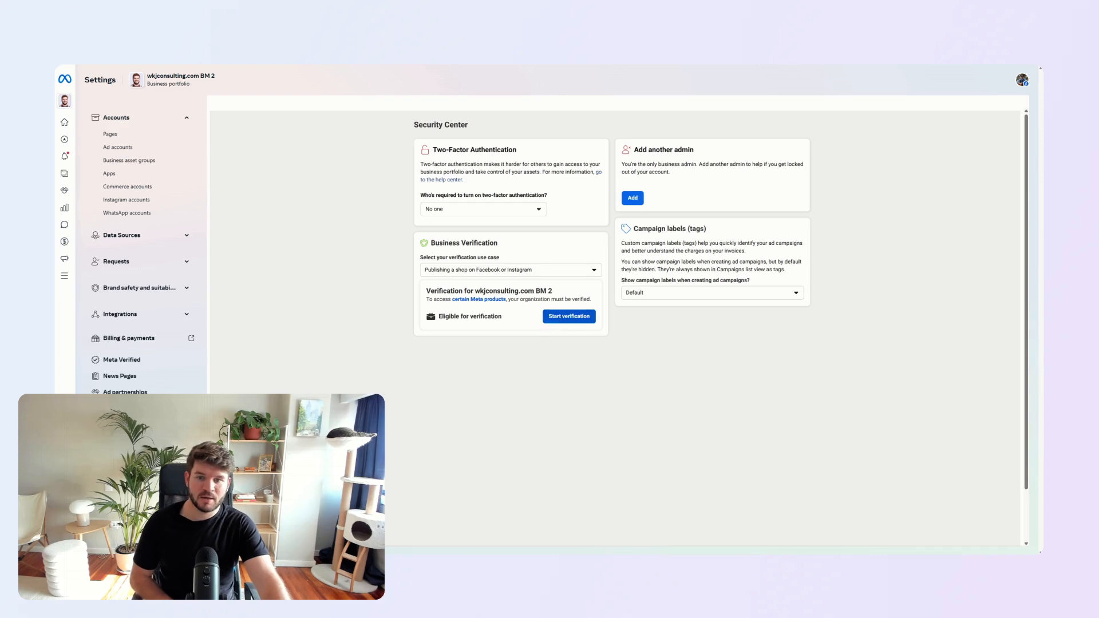
pyautogui.moveTo(503, 316); pyautogui.dragTo(438, 317)
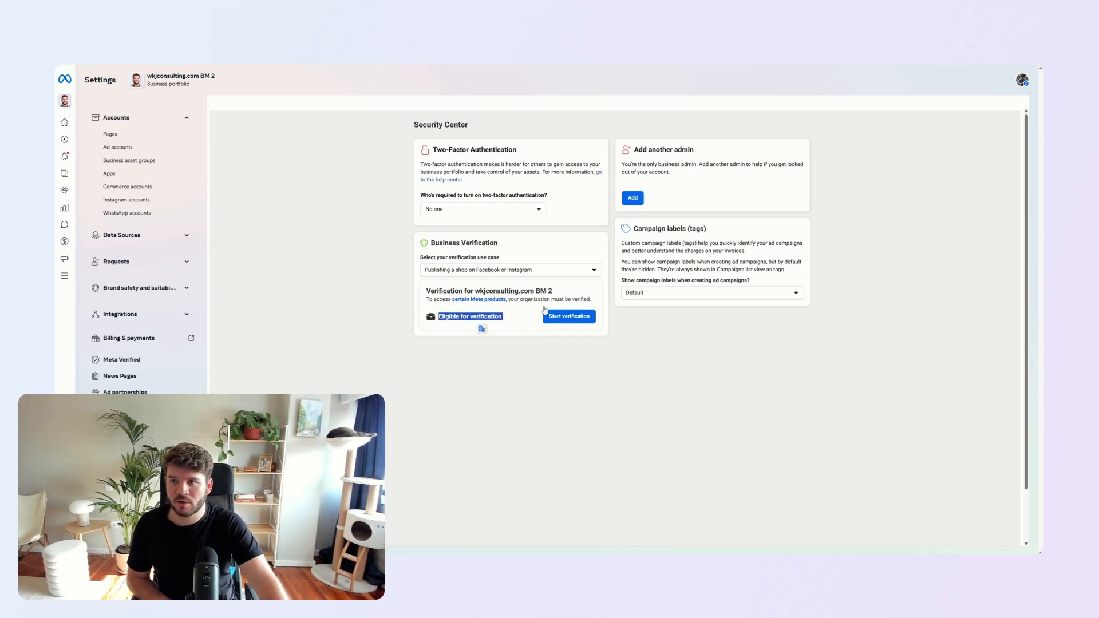
pyautogui.click(440, 317)
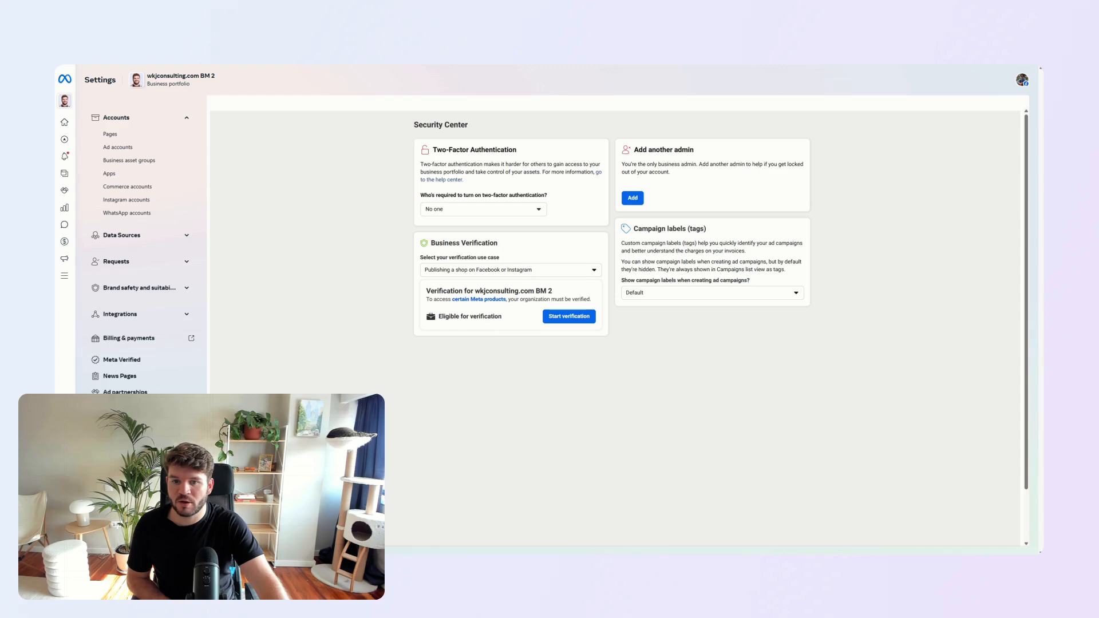
pyautogui.moveTo(439, 316); pyautogui.dragTo(508, 322)
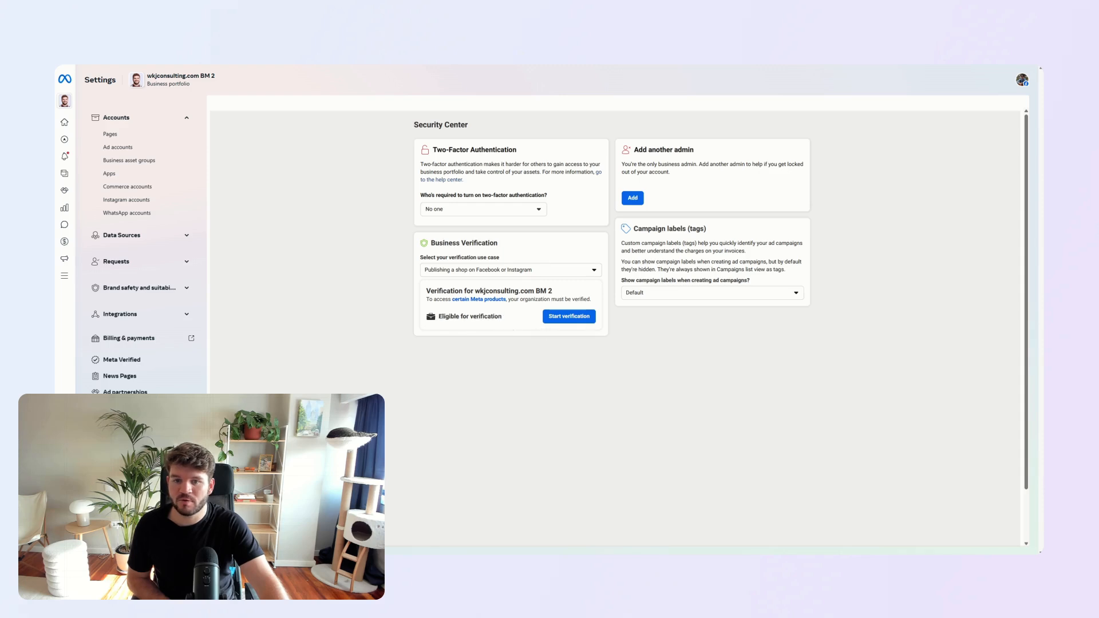
pyautogui.tripleClick(450, 314)
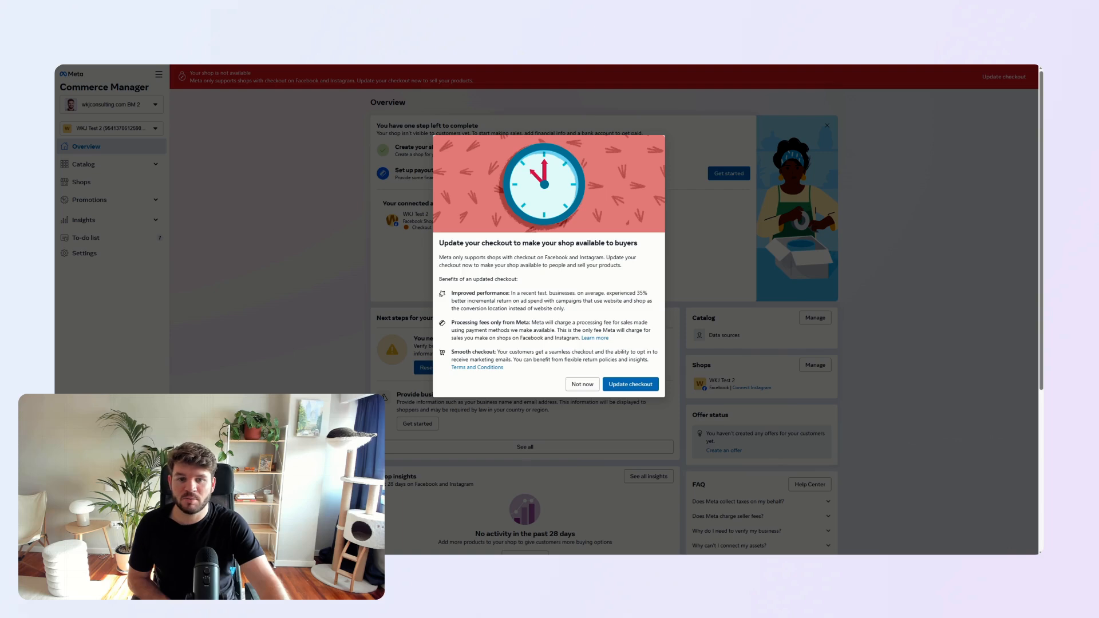
# - In Commerce Manager, dismiss the checkout update offer and deactivate the WKJ Test 2 commerce account, entering the account password to confirm
pyautogui.click(583, 384)
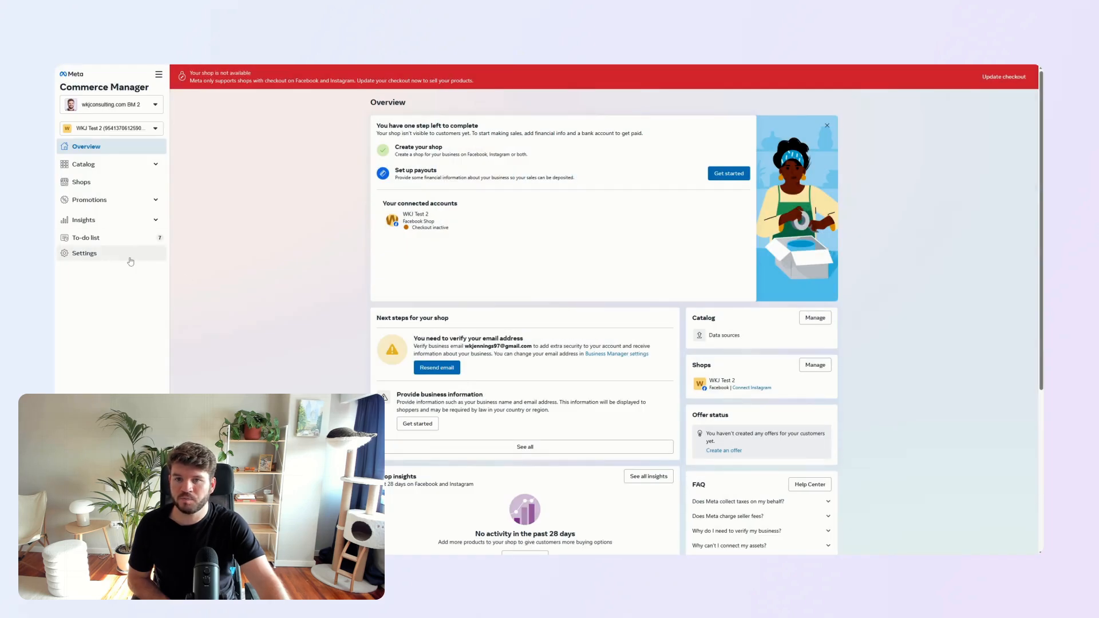
pyautogui.click(150, 261)
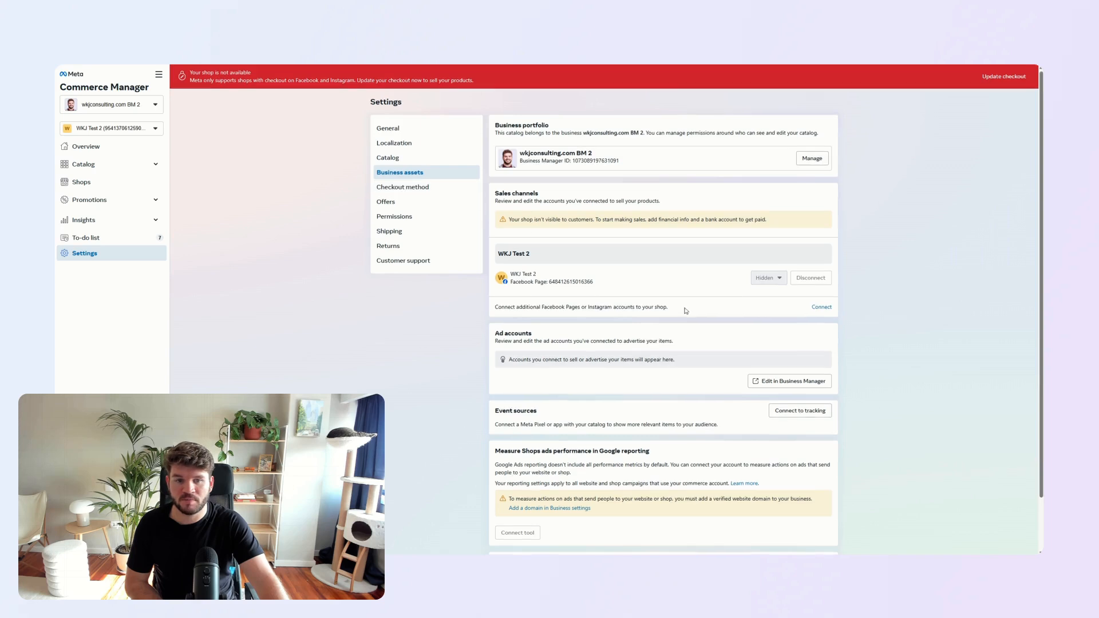
pyautogui.scroll(-1, 688, 309)
pyautogui.click(815, 504)
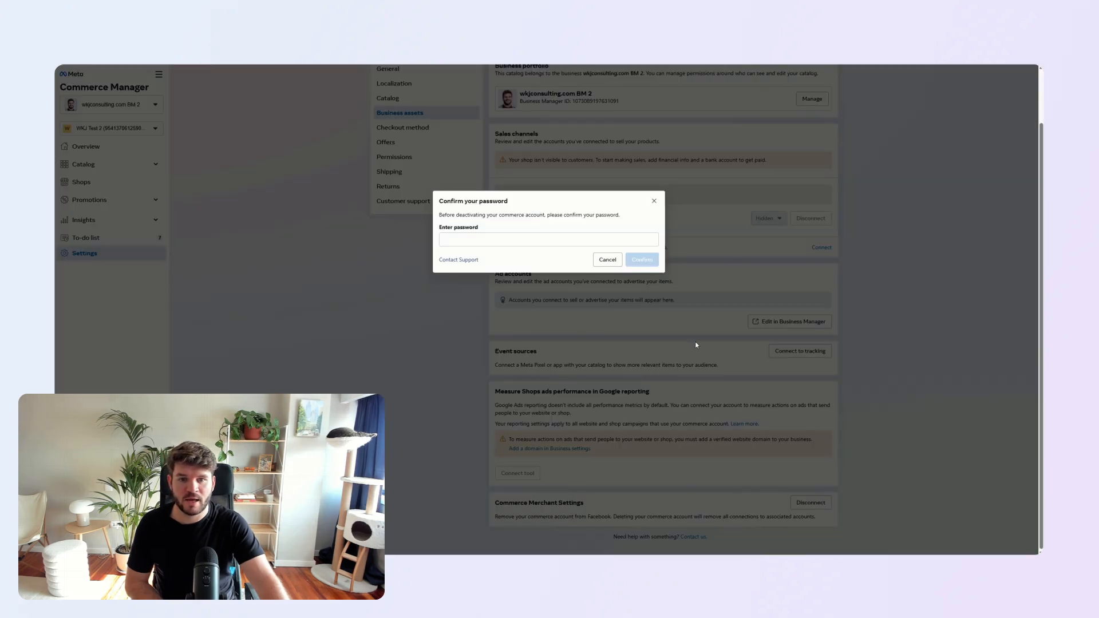
pyautogui.write('••••••••••••')
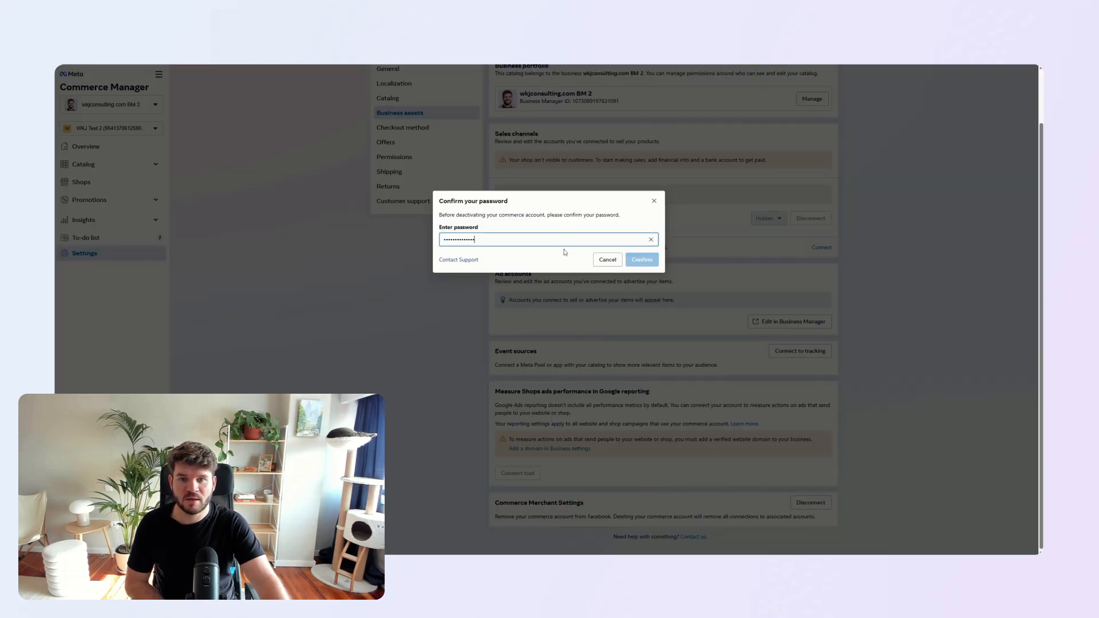
pyautogui.click(642, 259)
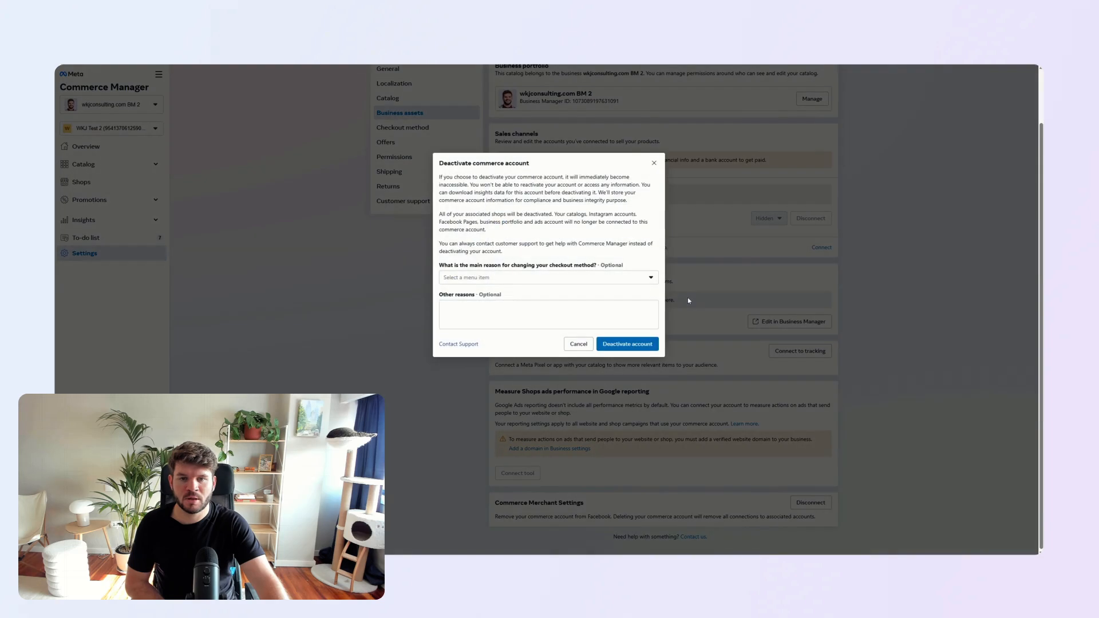
pyautogui.click(639, 345)
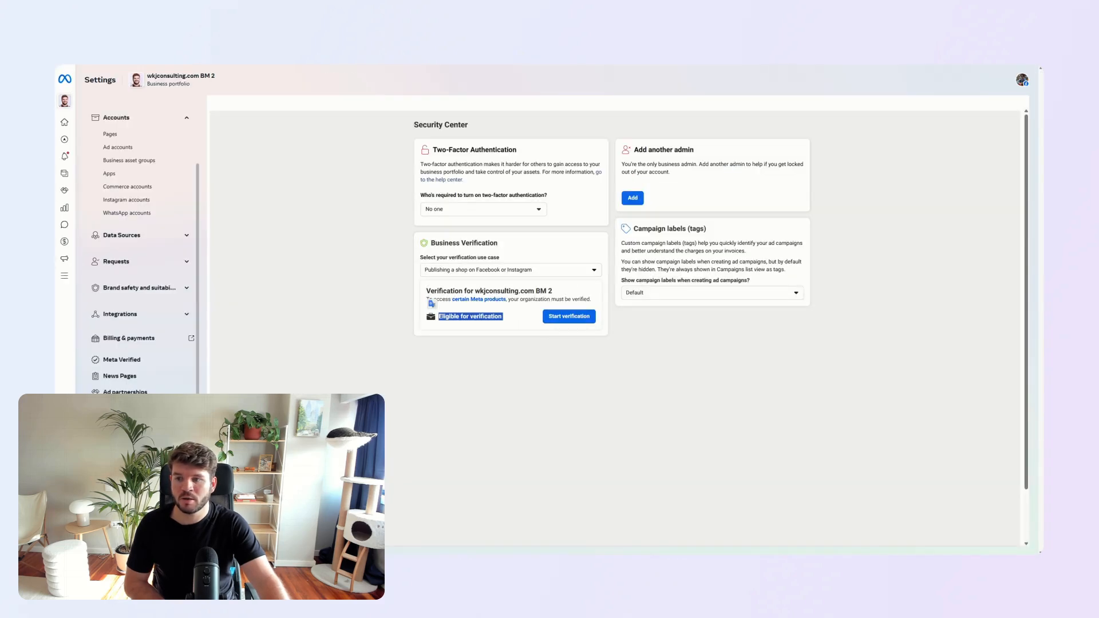
# - Remove the Catalog_products catalog from the wkjconsulting.com BM 2 business portfolio and confirm the removal
pyautogui.scroll(3, 123, 278)
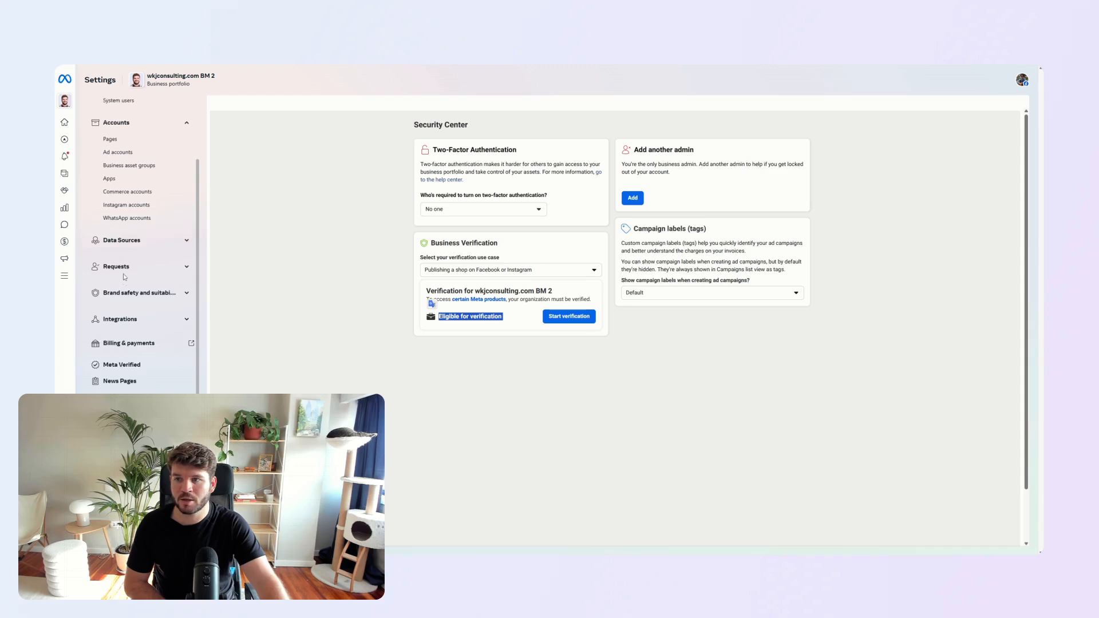
pyautogui.click(121, 314)
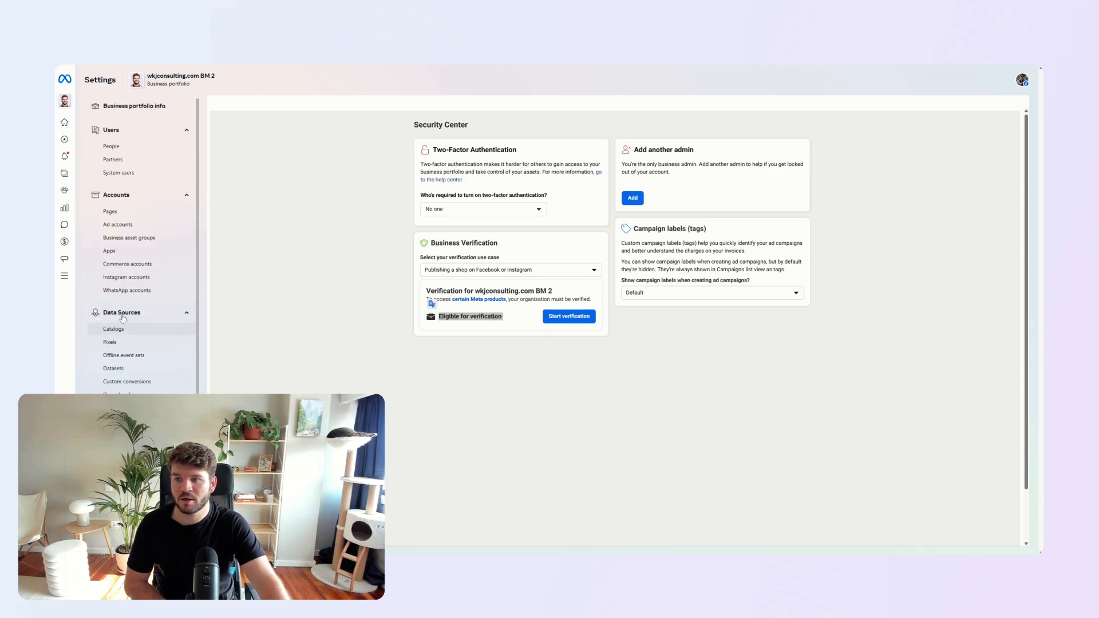
pyautogui.click(121, 331)
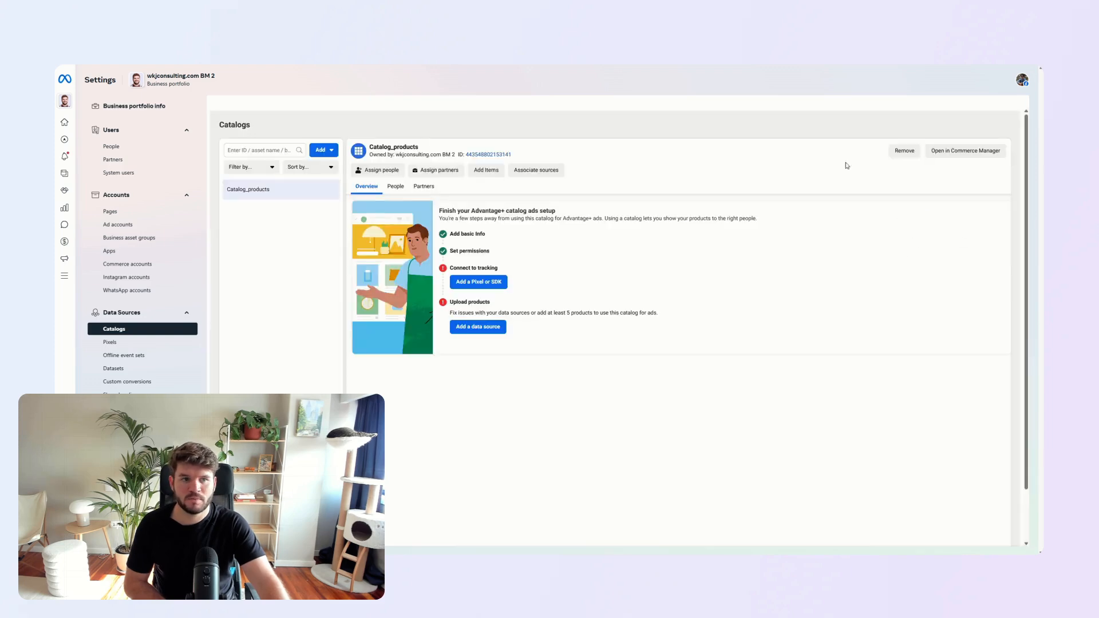
pyautogui.click(904, 154)
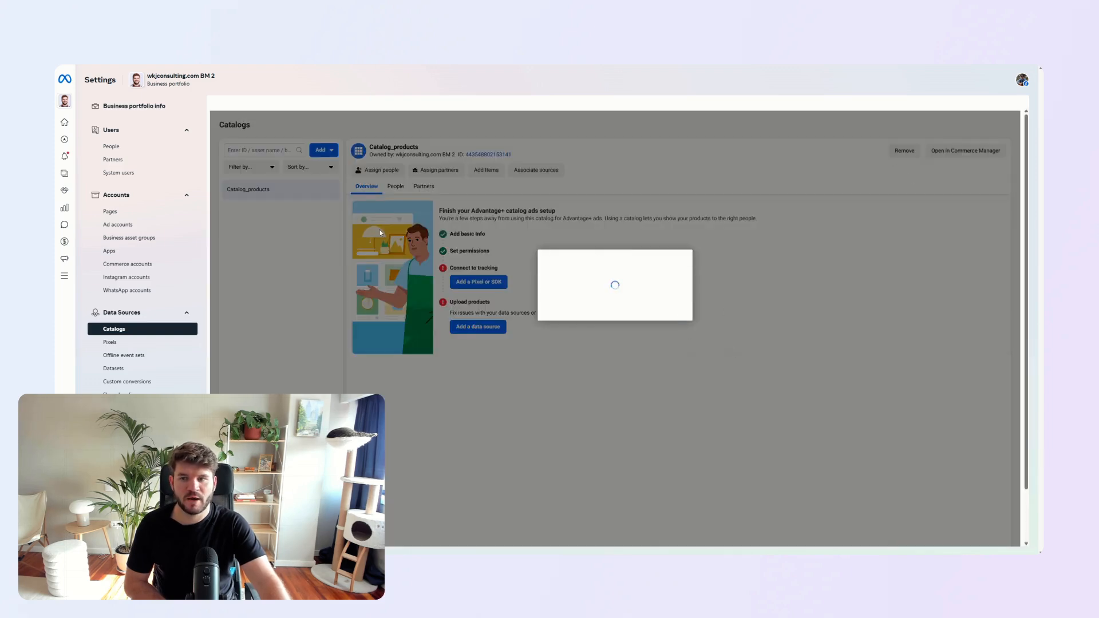
pyautogui.click(676, 297)
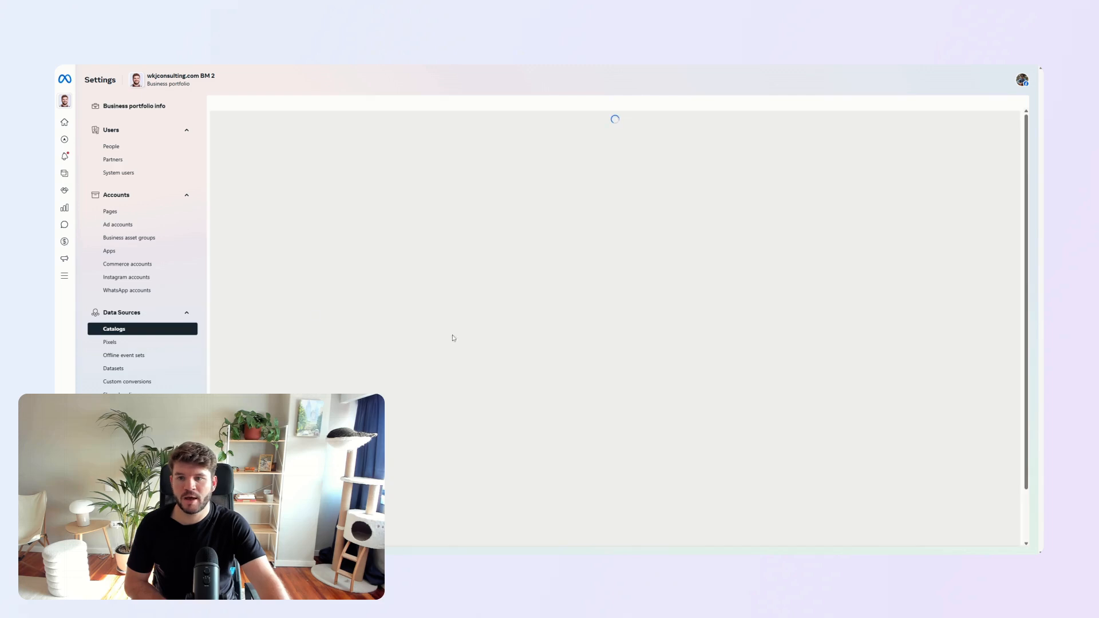
# - From the portfolio's Pages, view WKJ Test 2 on Facebook, switch into that Page and open its settings
pyautogui.click(135, 212)
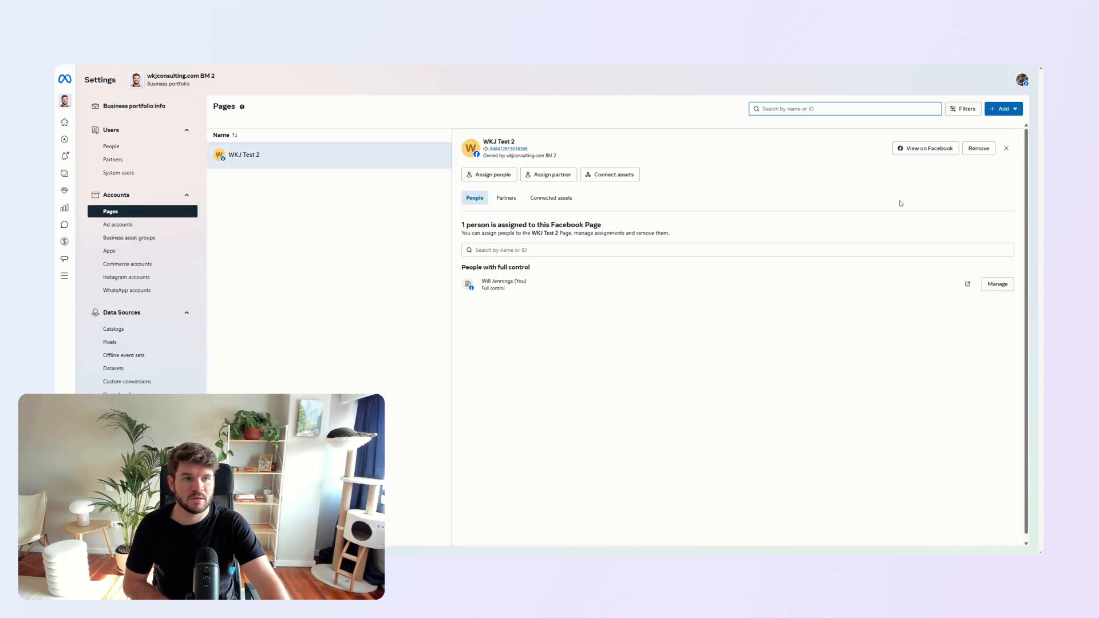
pyautogui.click(940, 150)
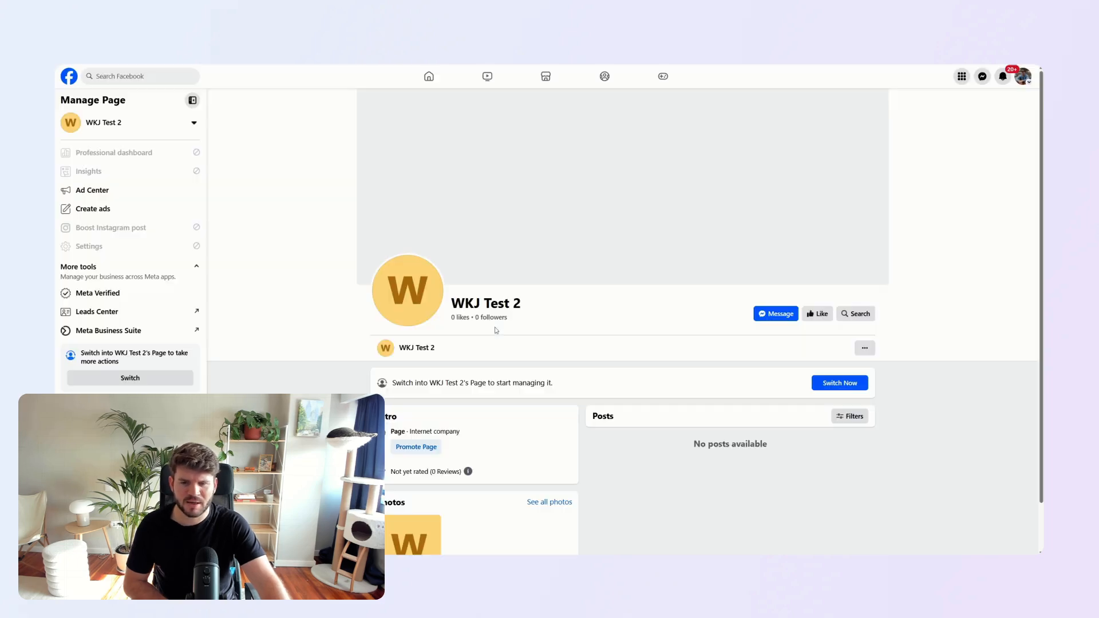
pyautogui.click(846, 384)
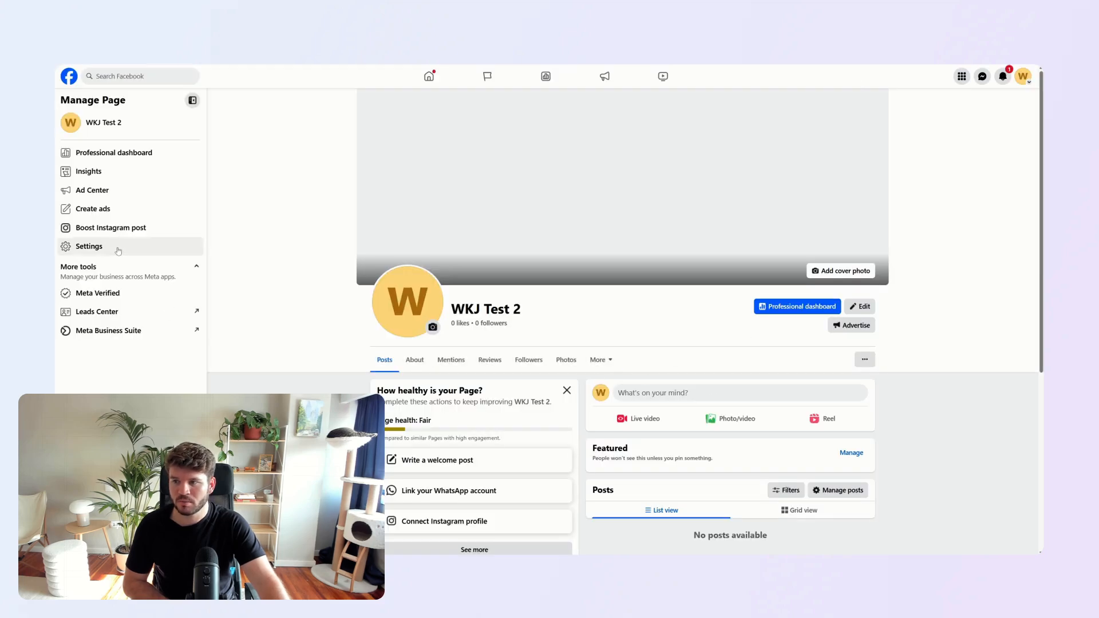
pyautogui.click(89, 247)
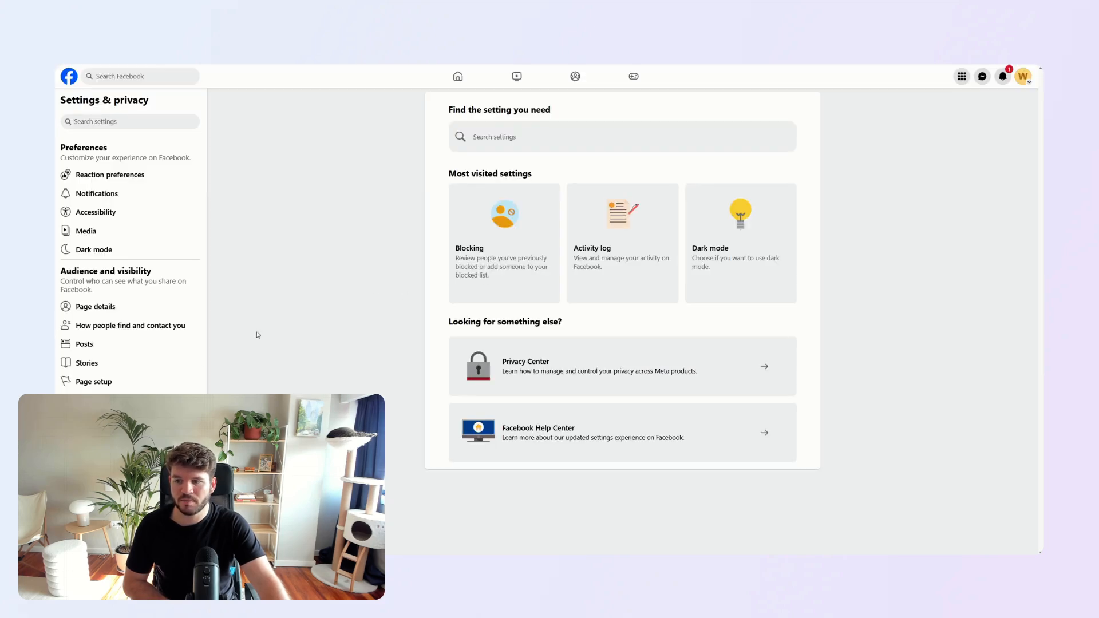
# - Choose permanent deletion for the WKJ Test 2 Page, enter the account password and confirm deleting the Page
pyautogui.scroll(-4, 127, 335)
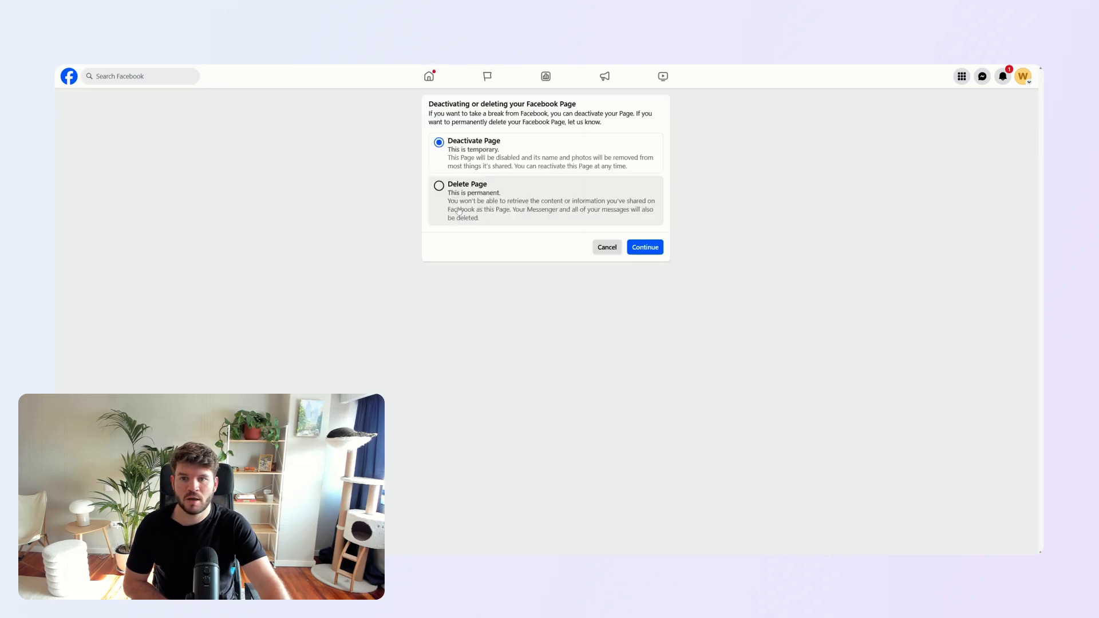
pyautogui.click(438, 186)
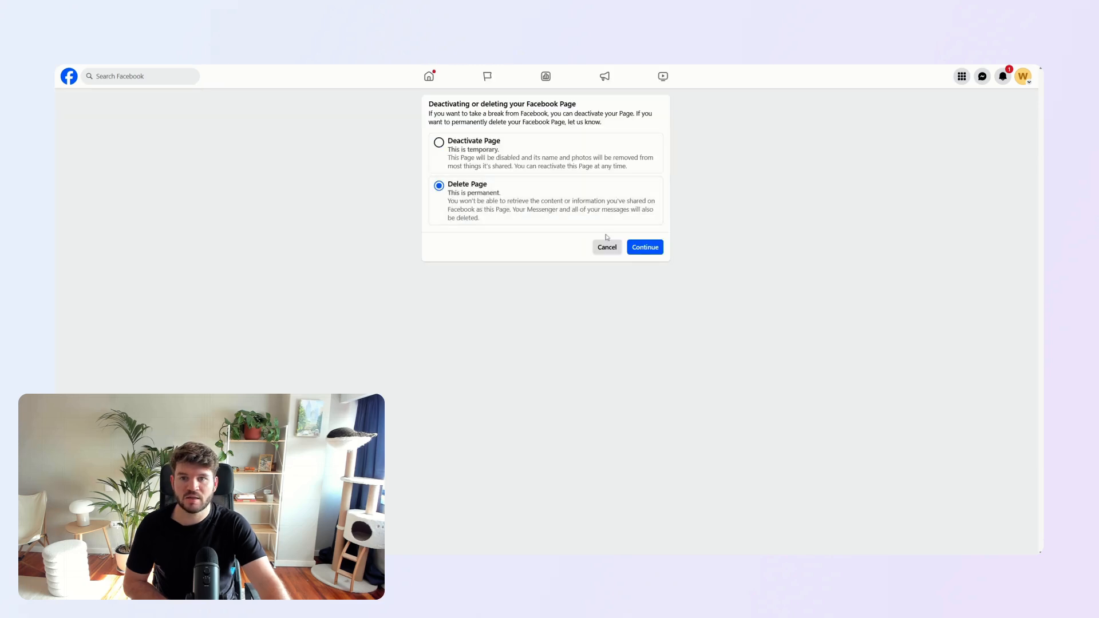
pyautogui.click(633, 247)
pyautogui.click(642, 240)
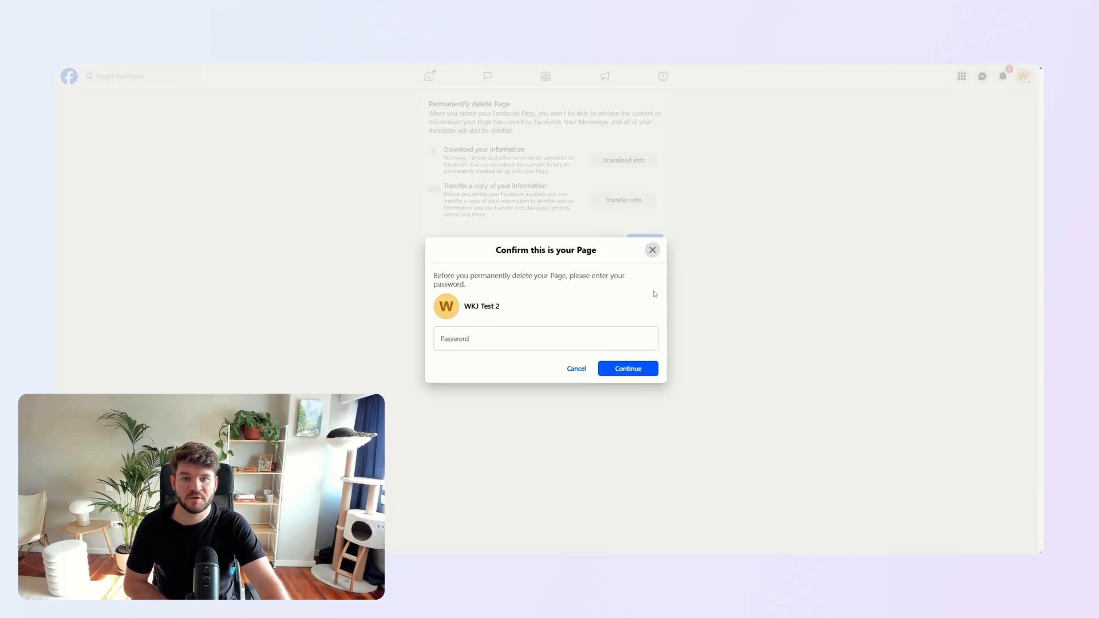
pyautogui.hotkey('ctrl', 'v')
pyautogui.click(639, 372)
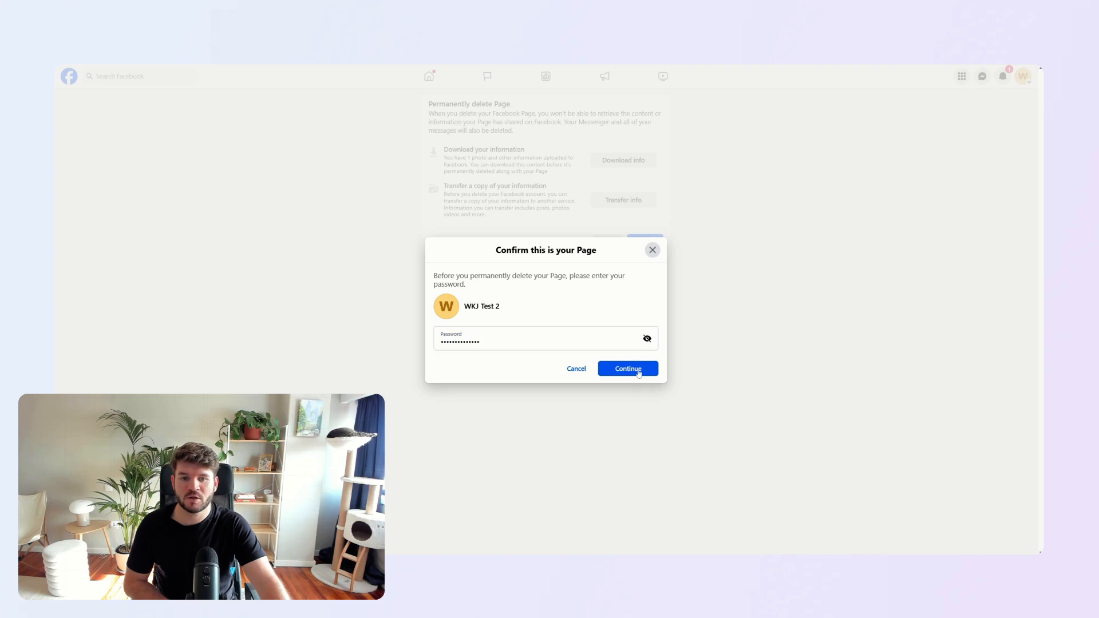
pyautogui.click(633, 350)
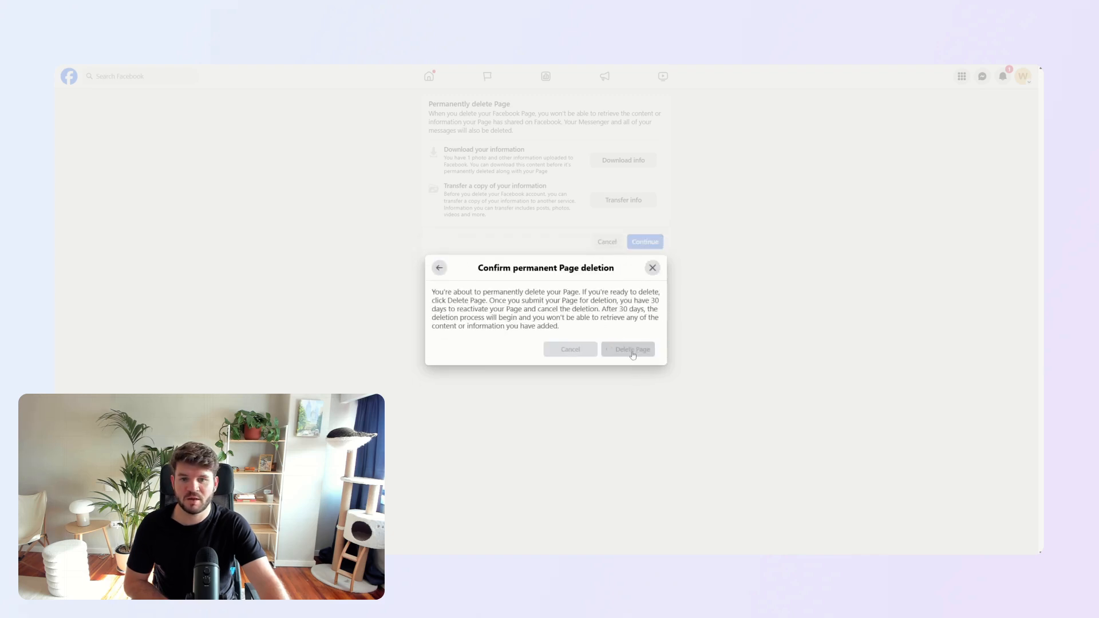